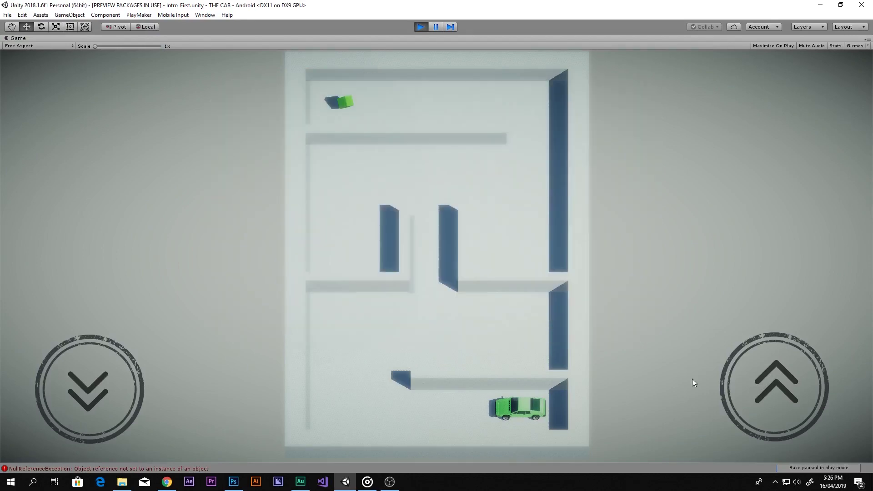
Test-drive the car forward and in reverse in the running game, and stop play mode
click(743, 367)
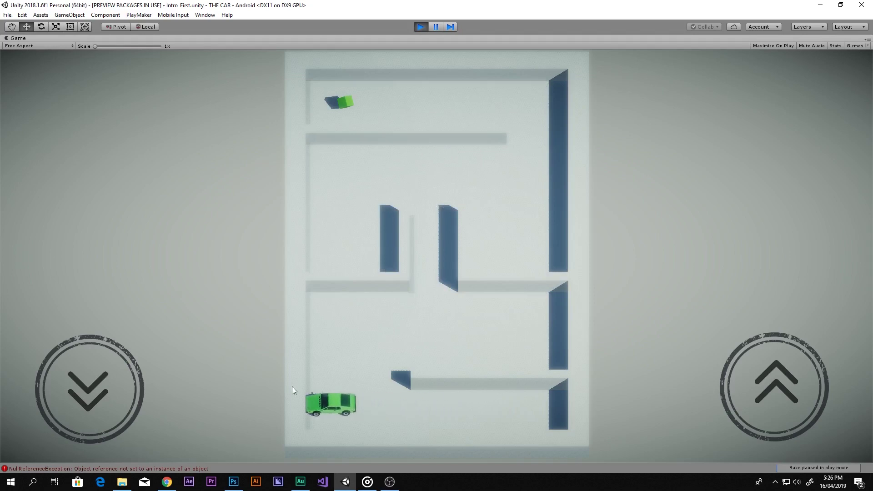
click(129, 380)
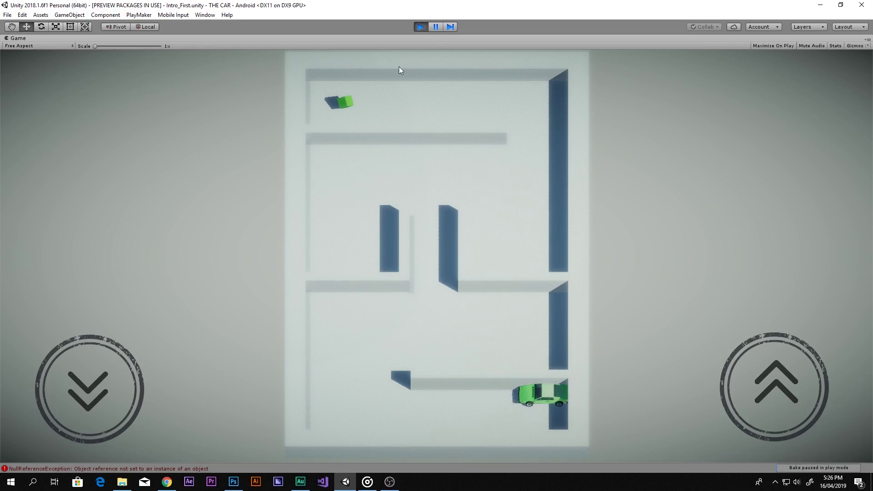
click(420, 26)
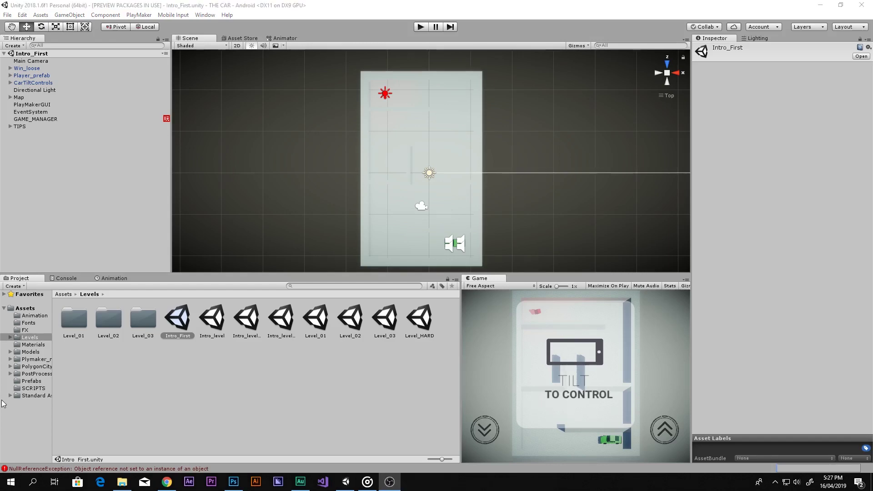
Open the project's Quality settings
click(200, 377)
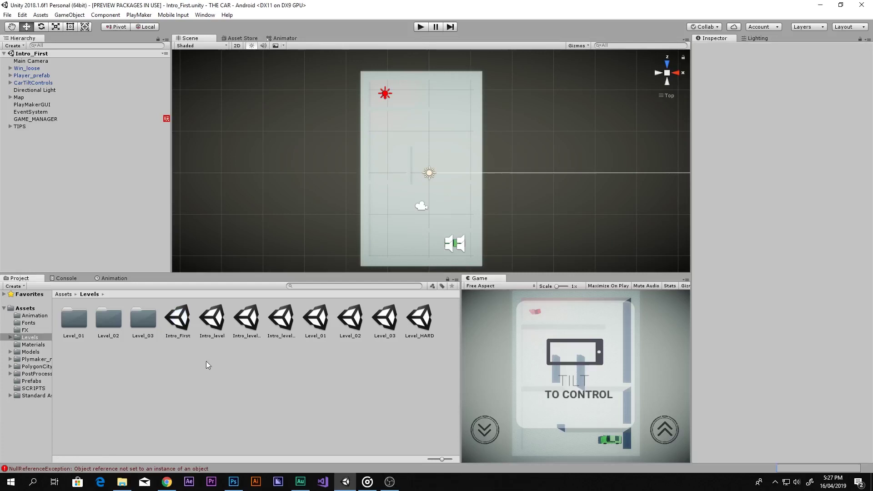
click(22, 15)
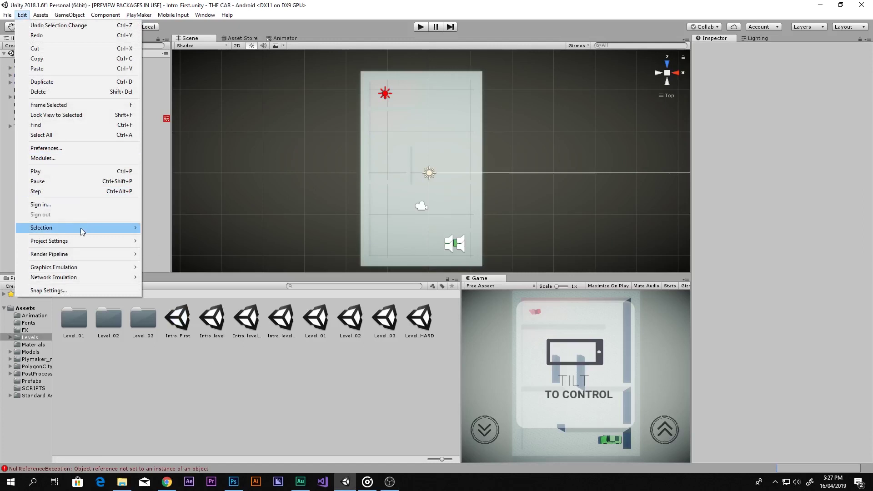
mouse_move(86, 241)
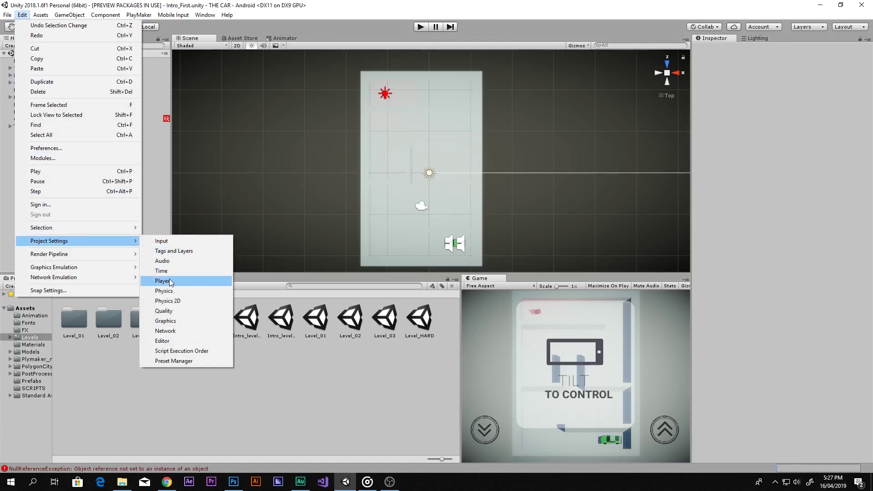
click(164, 311)
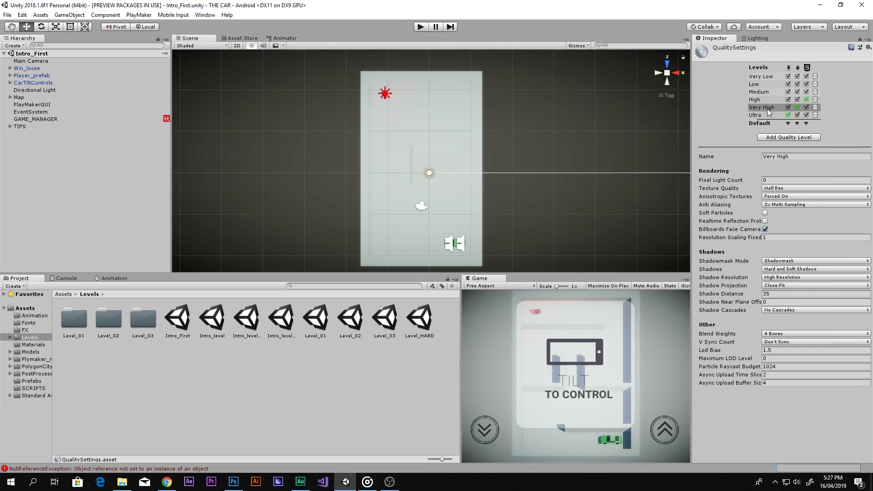
Compare how the scene renders at the Medium, High and Very Low quality levels
click(760, 92)
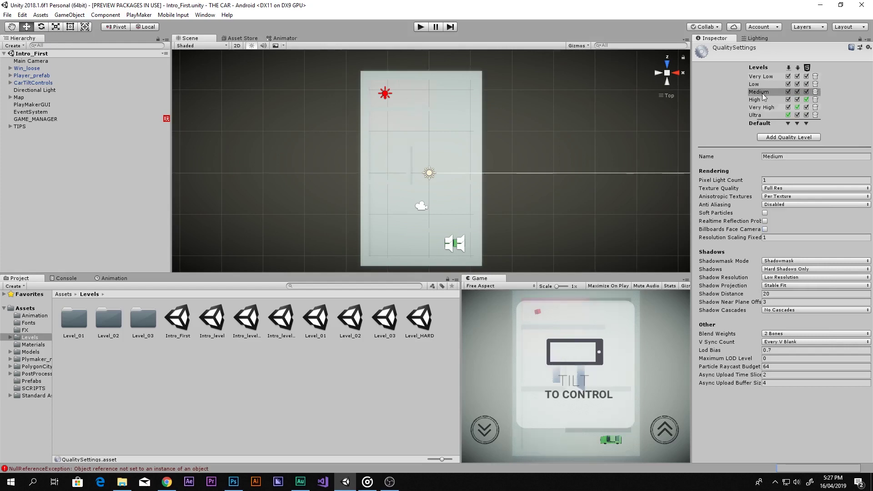
click(762, 100)
click(761, 92)
click(762, 100)
click(763, 93)
click(764, 77)
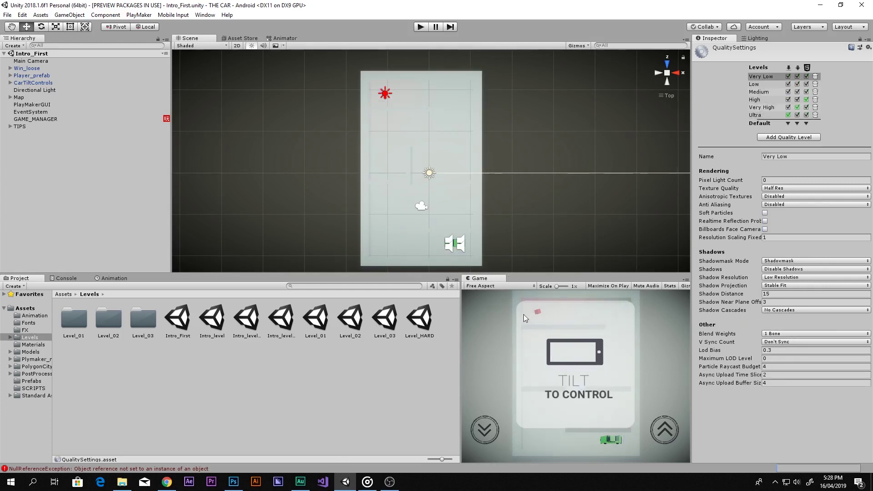
Undock the Game view into an enlarged floating window, and deactivate the TIPS object so the maze is unobstructed
drag(491, 278, 336, 155)
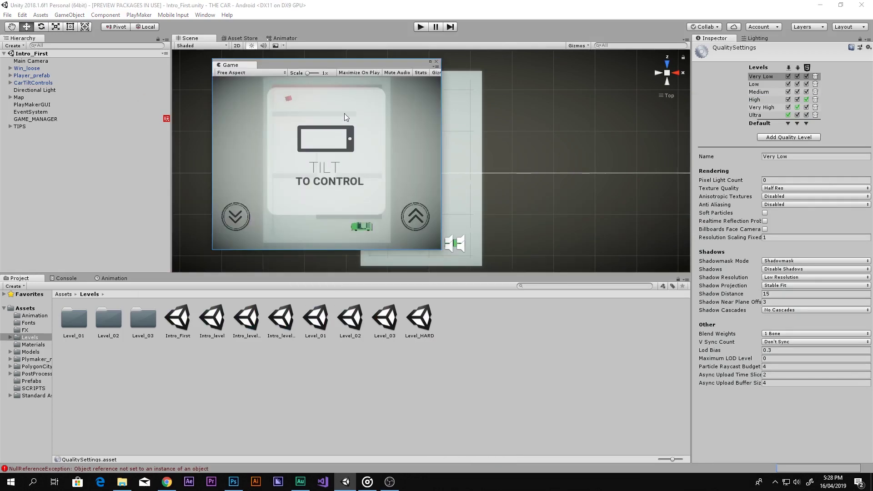
click(45, 126)
click(715, 48)
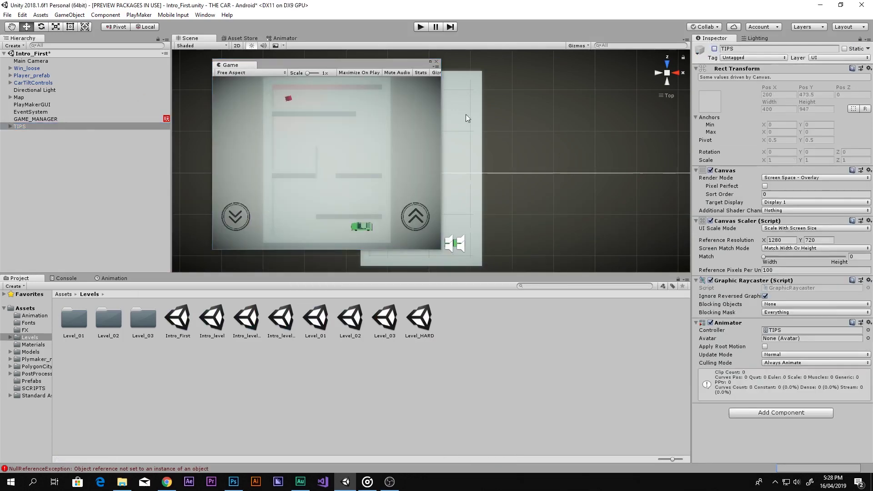
drag(442, 250, 764, 457)
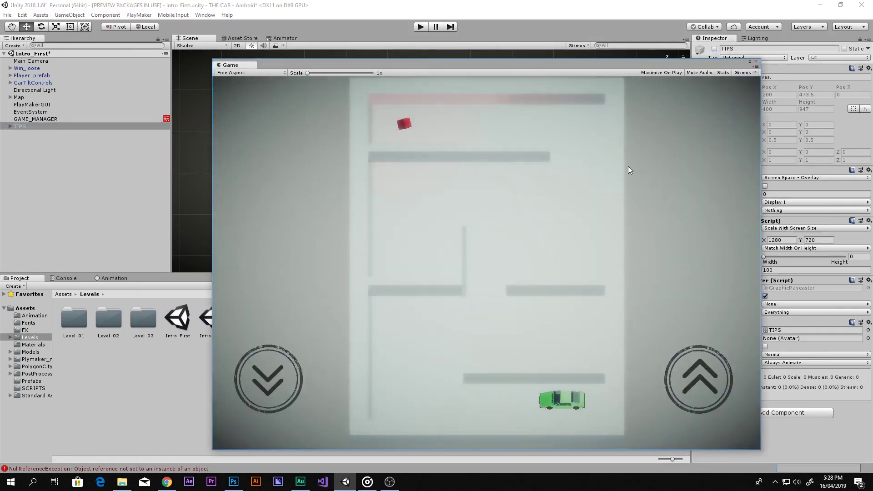
drag(614, 59, 511, 34)
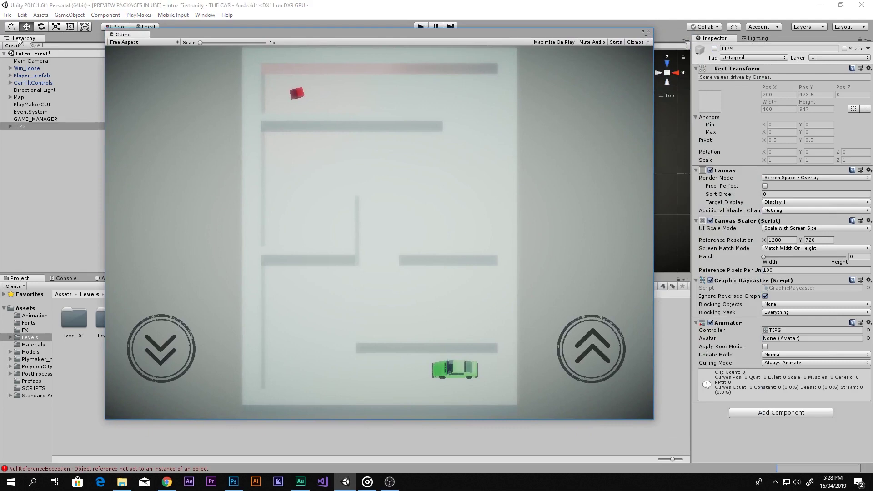
Bring the Quality settings back up beside the enlarged game preview
click(22, 15)
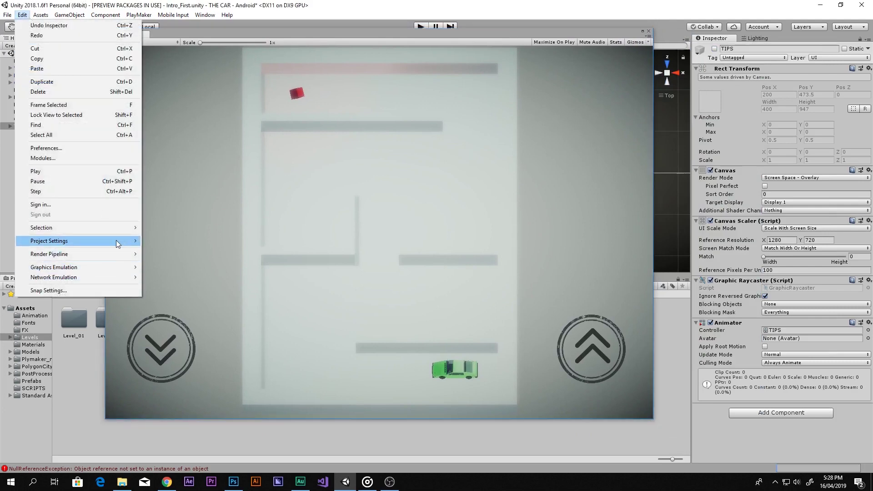
mouse_move(116, 240)
click(195, 311)
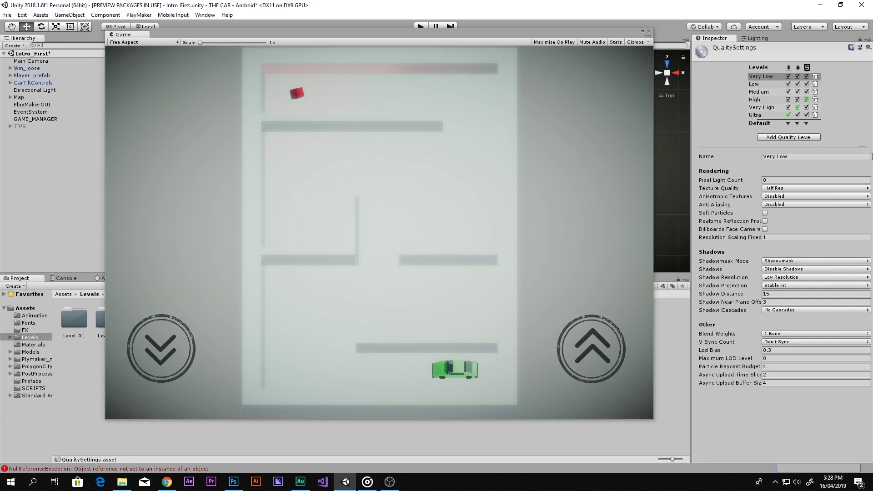
Preview the maze's shadows at each quality level from Low up to Ultra
click(760, 85)
click(763, 91)
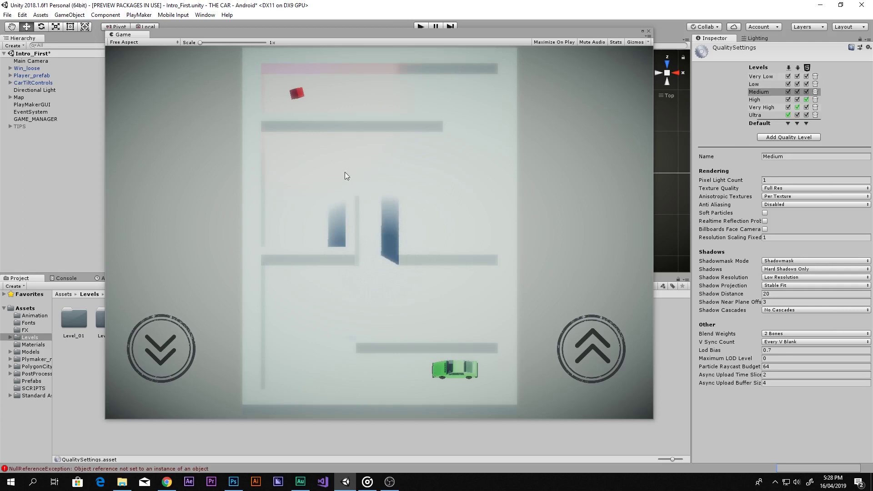
click(763, 98)
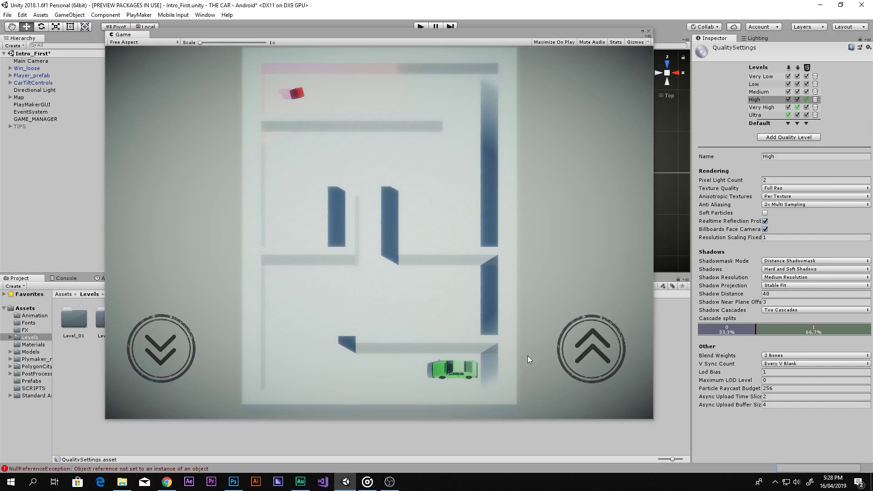
click(763, 108)
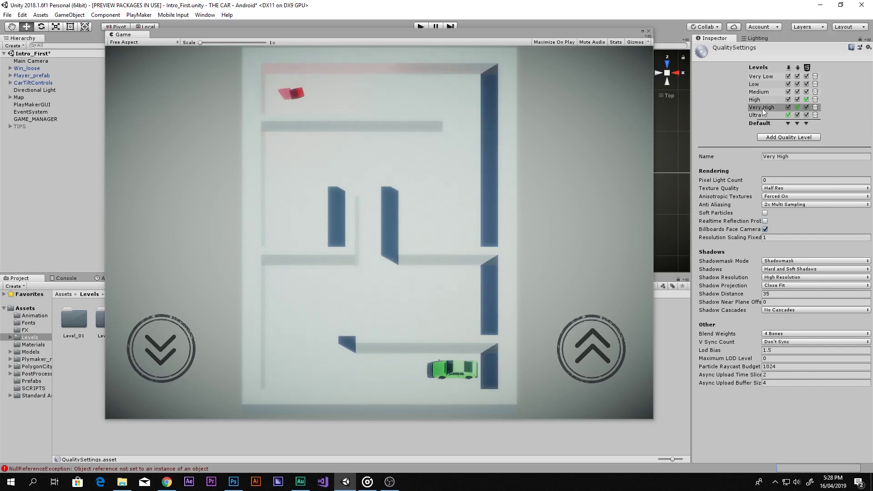
click(762, 116)
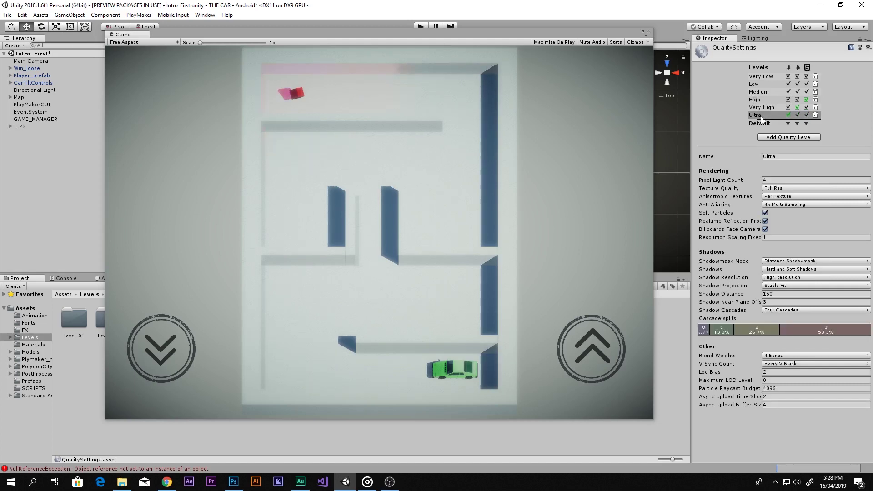
Cycle repeatedly through the quality levels between Very Low and Ultra to compare the wall and car shadows
click(757, 100)
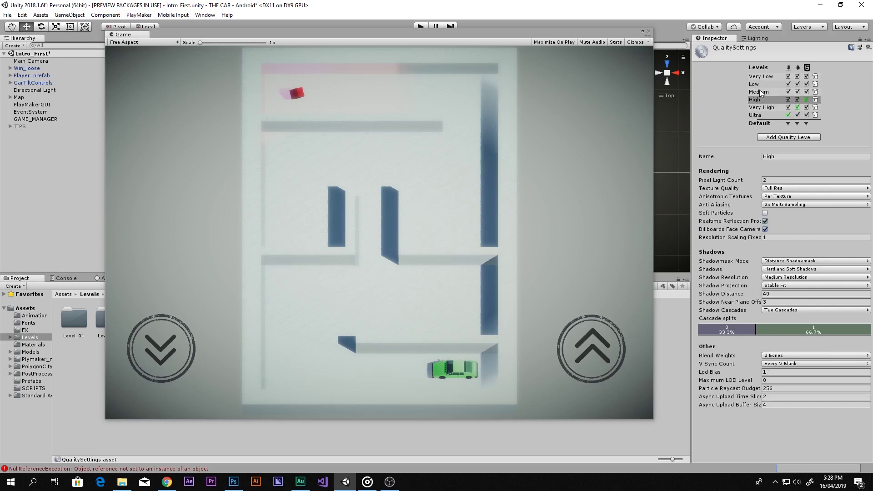
click(756, 85)
click(760, 77)
click(756, 85)
click(761, 93)
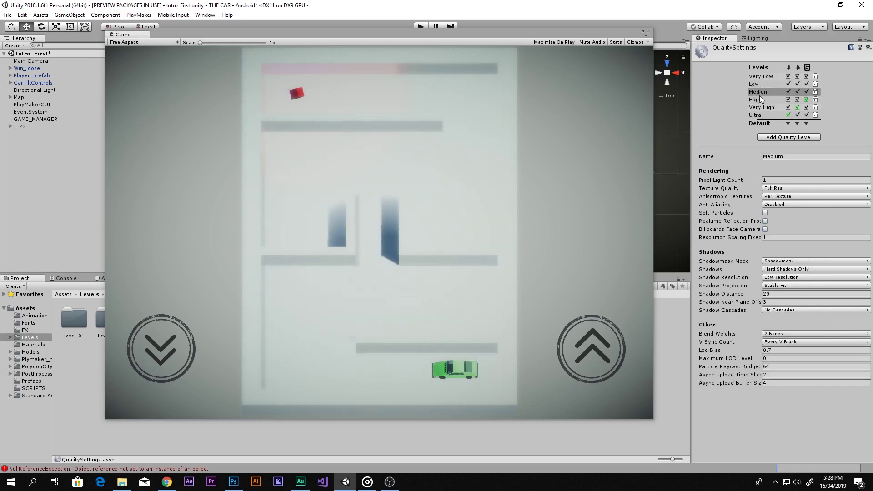
click(759, 99)
click(760, 108)
click(760, 115)
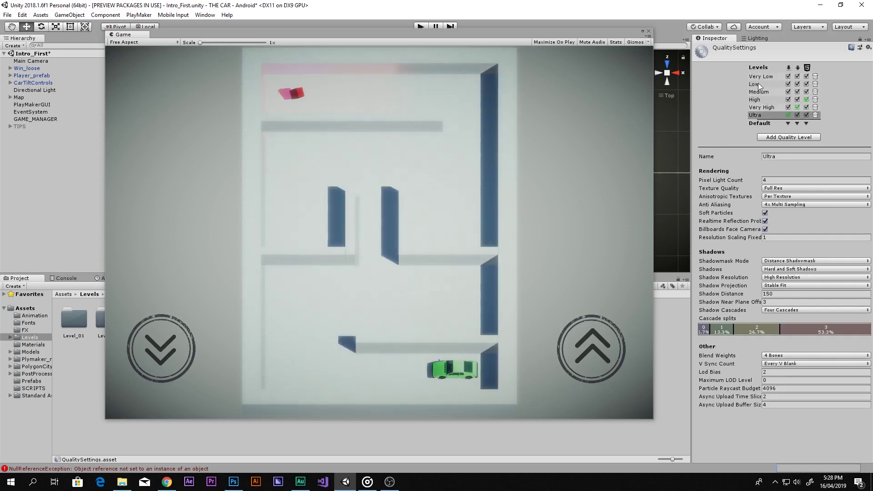
click(756, 85)
click(759, 92)
click(762, 100)
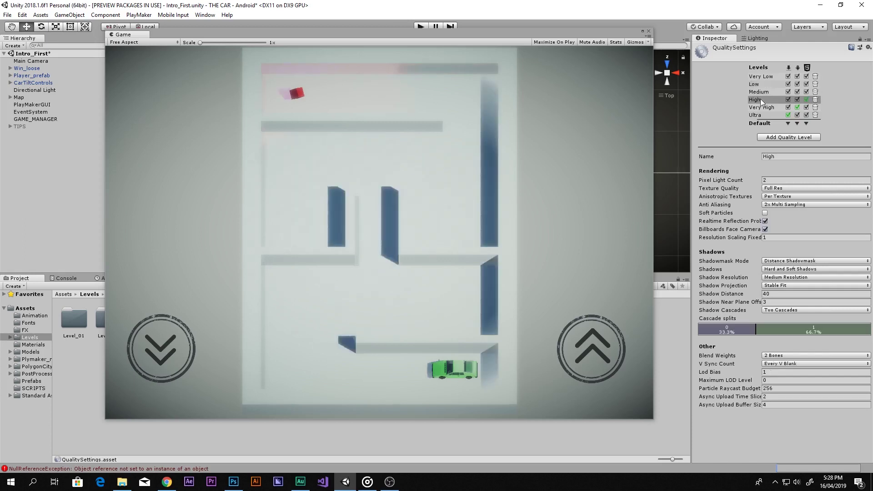
click(762, 108)
click(762, 115)
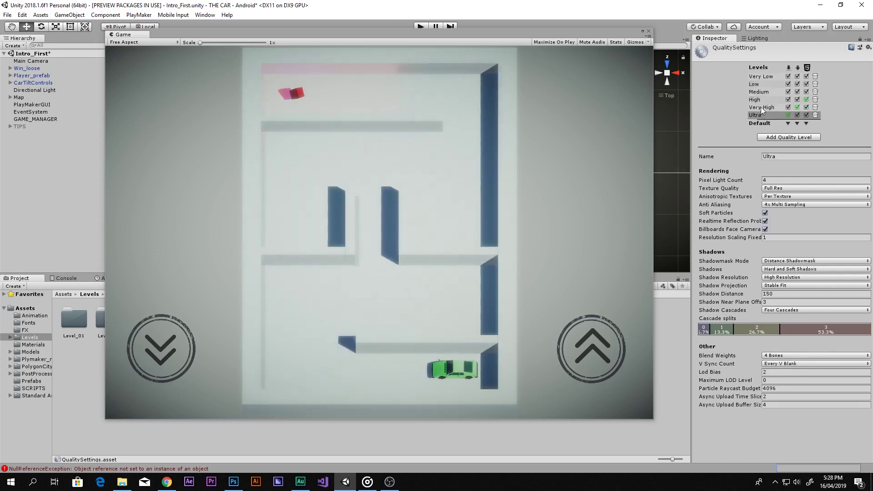
click(761, 108)
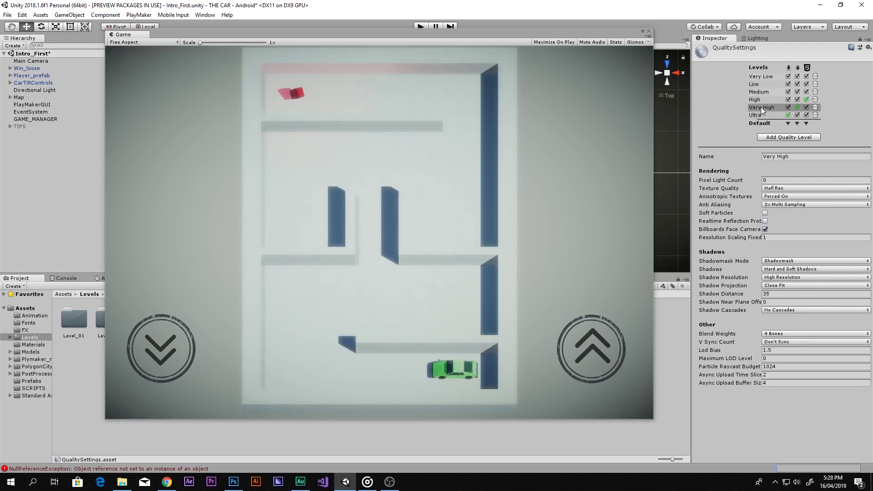
click(759, 100)
click(758, 92)
click(758, 84)
click(758, 77)
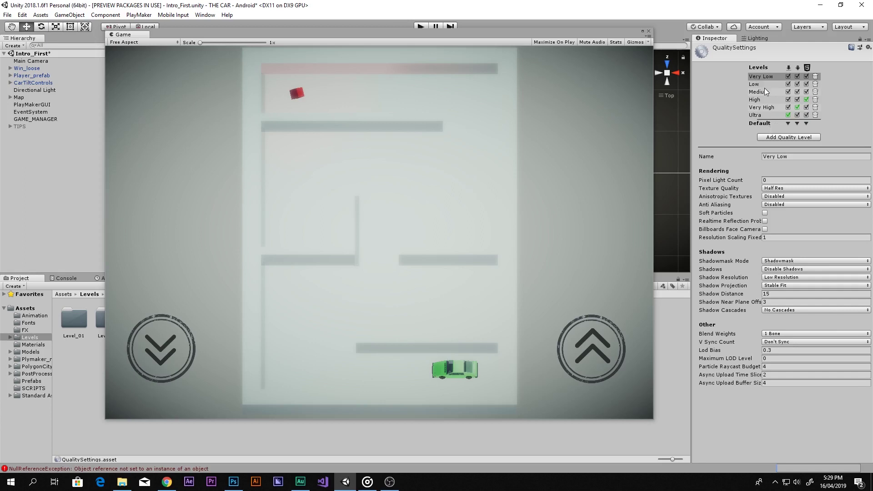
Compare the scene's rendering at the Very Low, Low, Medium and High quality levels
click(765, 84)
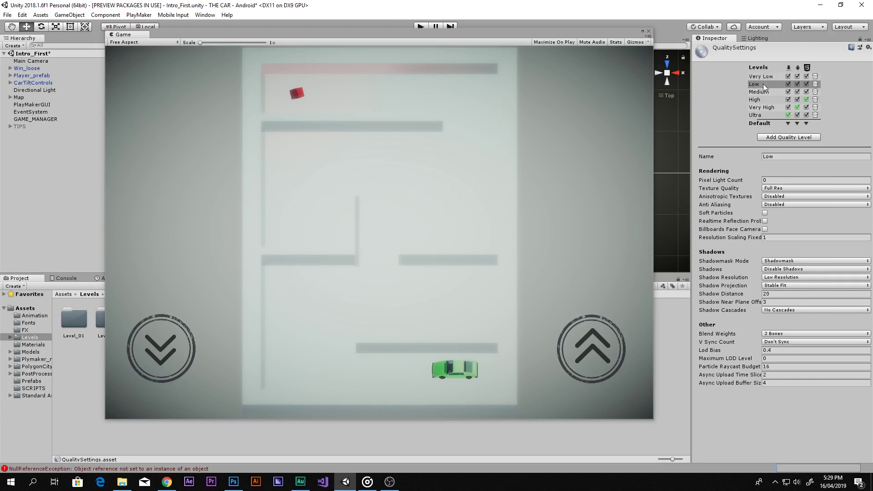
click(760, 77)
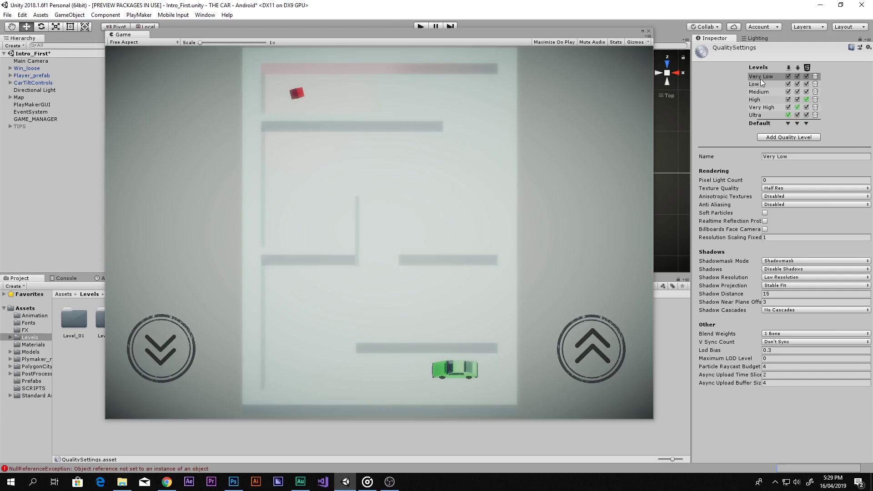
click(760, 86)
click(759, 91)
click(761, 99)
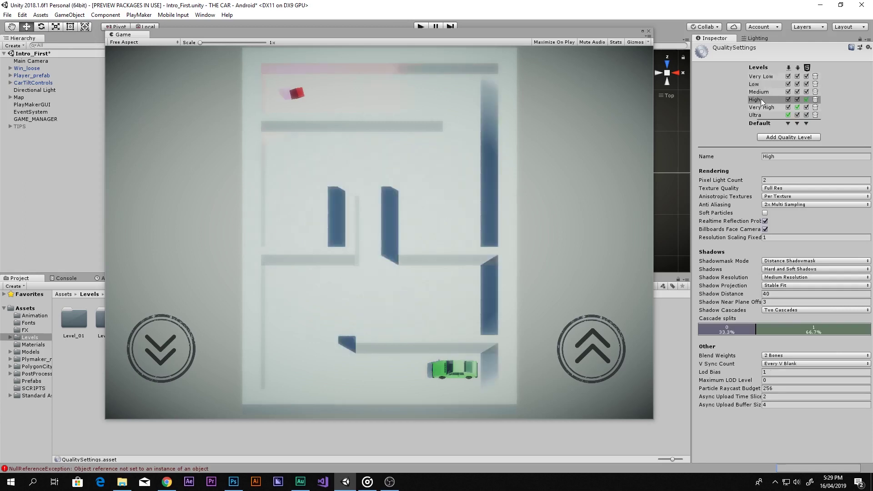
click(764, 92)
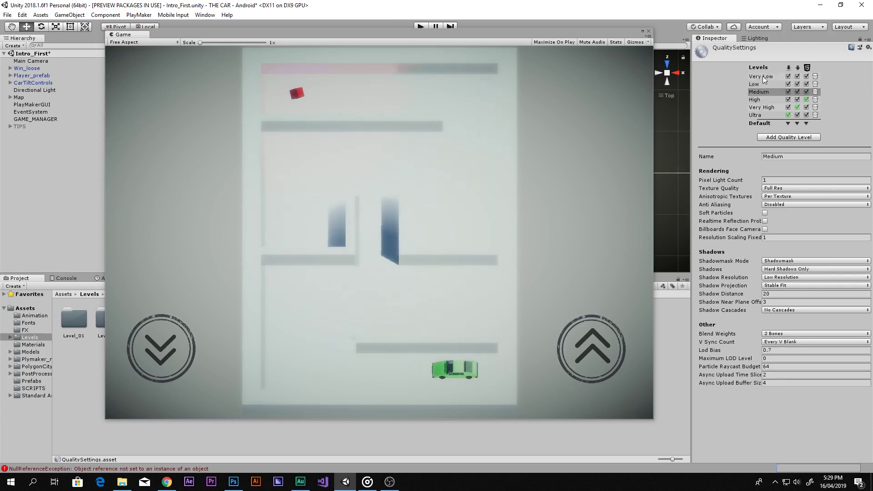
Examine Android's default quality choices with Very High selected, and preview the Very Low, Low and High levels
click(763, 107)
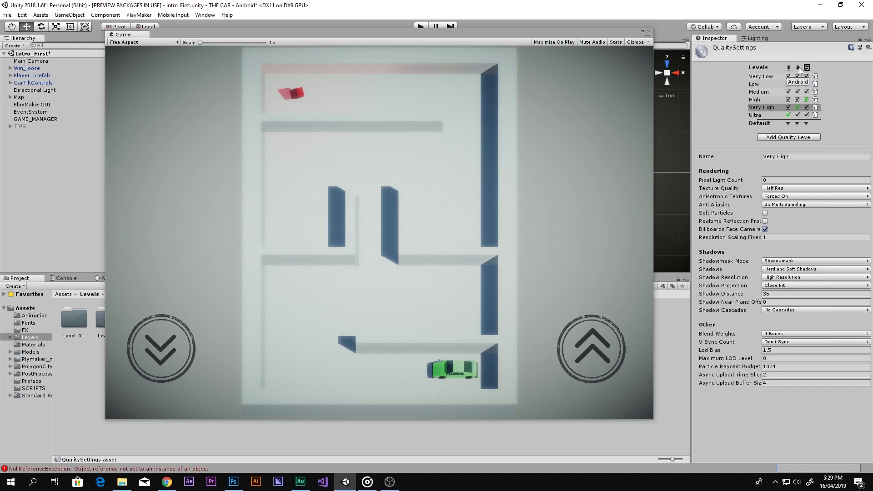
click(798, 124)
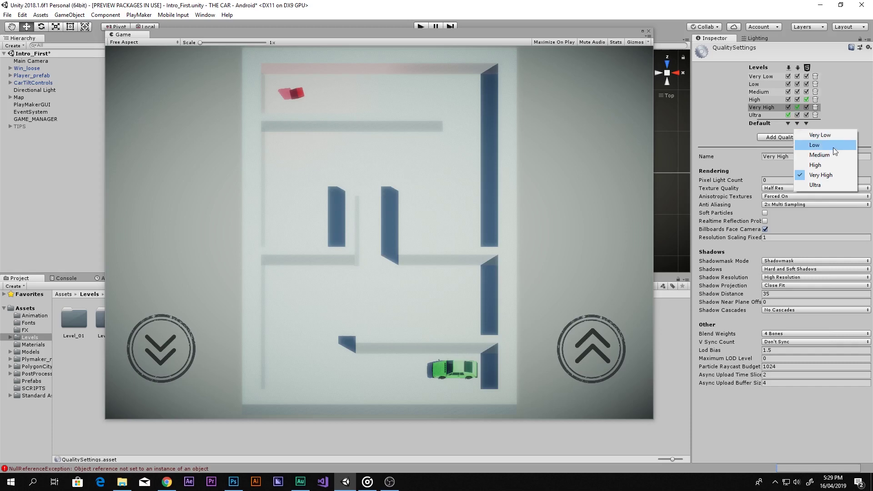
click(770, 77)
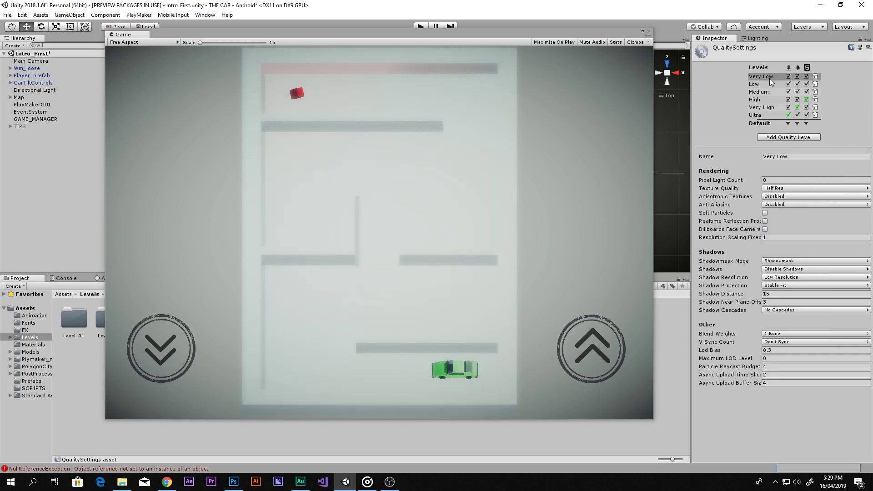
click(760, 84)
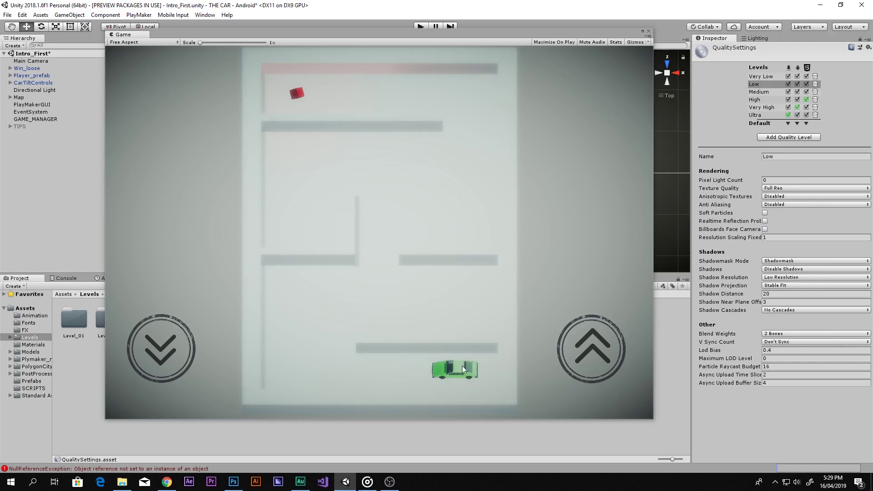
click(779, 99)
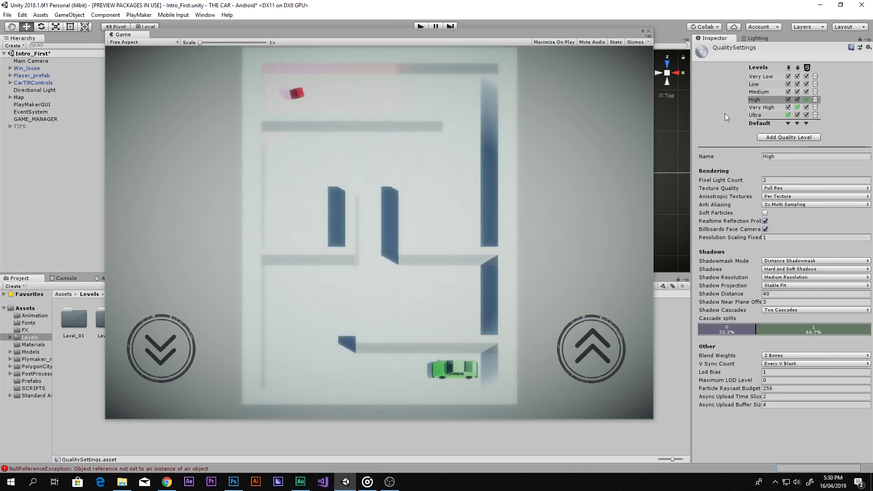
Preview the Very Low and High quality levels, and alternate between Very High and Ultra to compare the maze's shadows
click(755, 76)
click(758, 99)
click(759, 107)
click(759, 115)
click(760, 108)
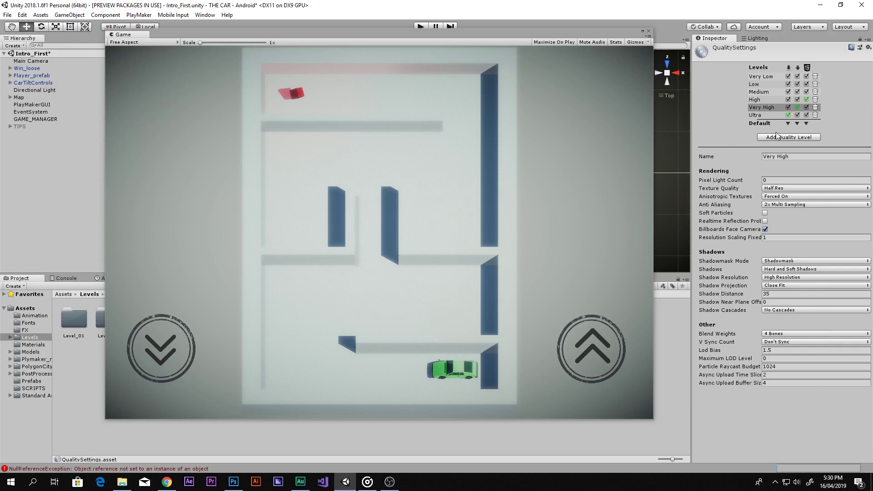
click(759, 115)
click(761, 108)
click(762, 114)
click(763, 107)
click(764, 114)
click(761, 108)
Review the Very High level's texture quality choices, pixel light count and anisotropic texture choices, keeping Forced On
click(782, 188)
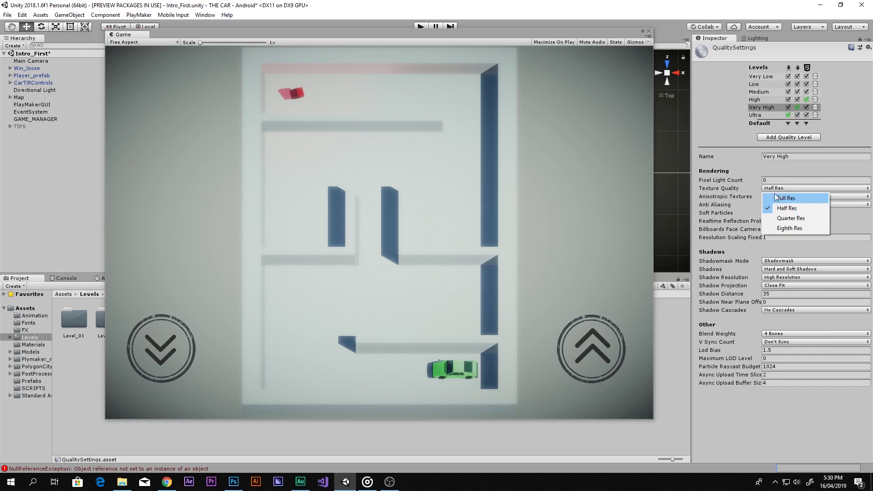
click(722, 138)
click(759, 179)
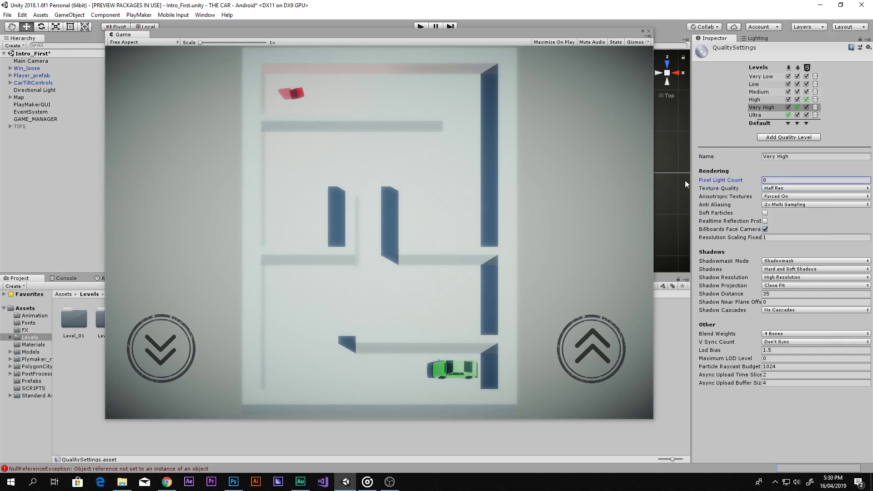
double_click(771, 180)
click(779, 197)
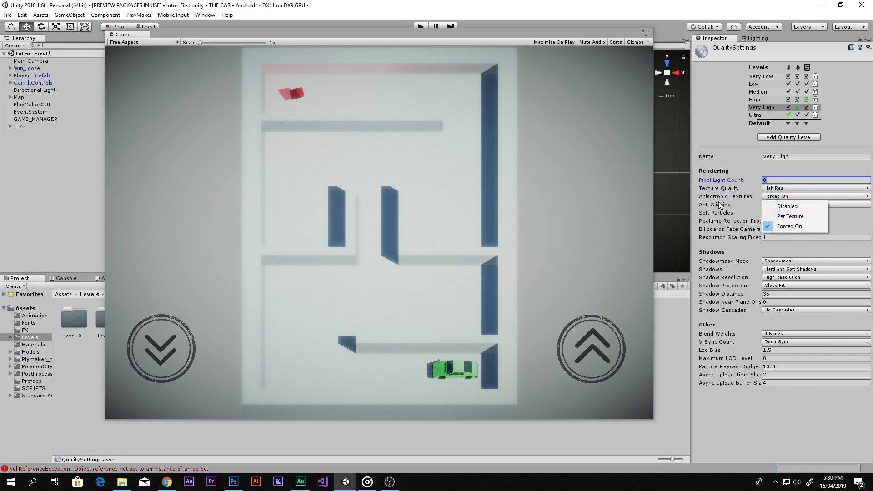
click(779, 226)
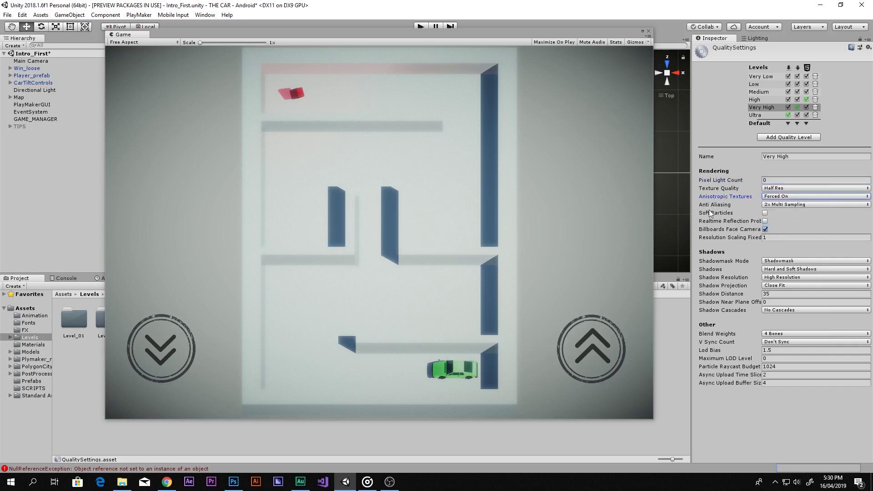
Try the Very High level with anti-aliasing disabled, restore 2x Multi Sampling, and check the Soft Particles and Realtime Reflection Probes options
click(772, 204)
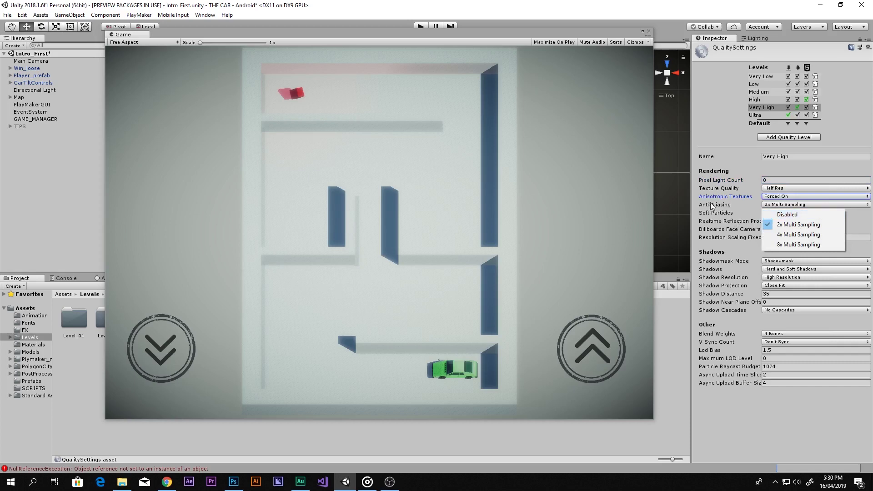
click(785, 215)
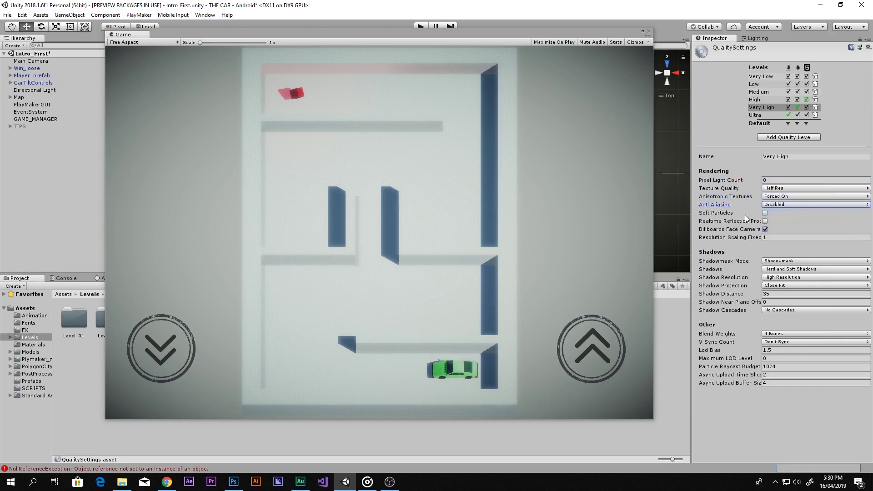
click(785, 205)
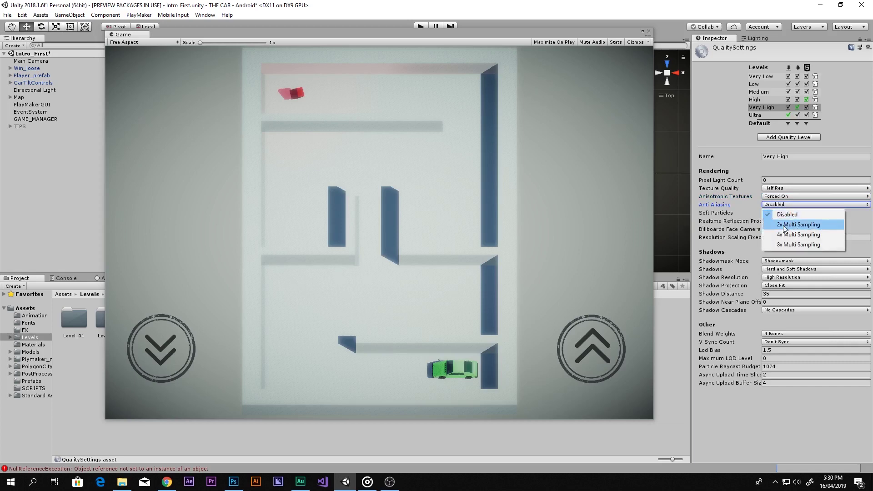
click(784, 226)
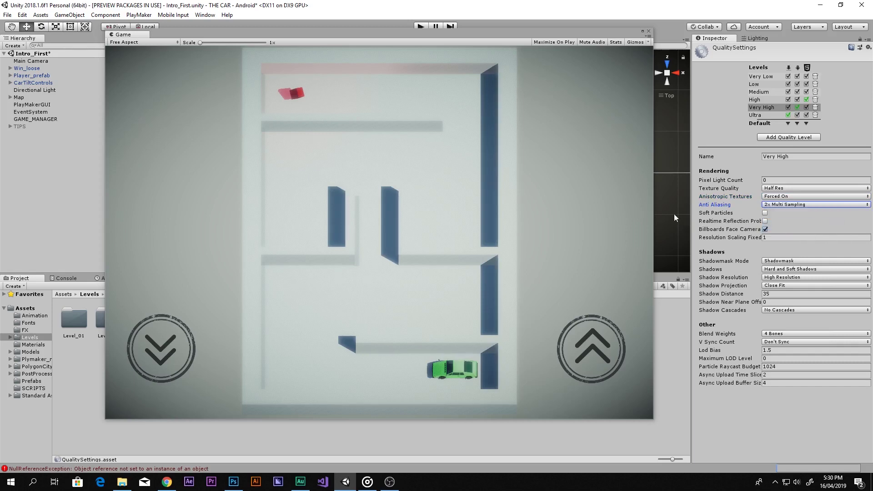
click(777, 203)
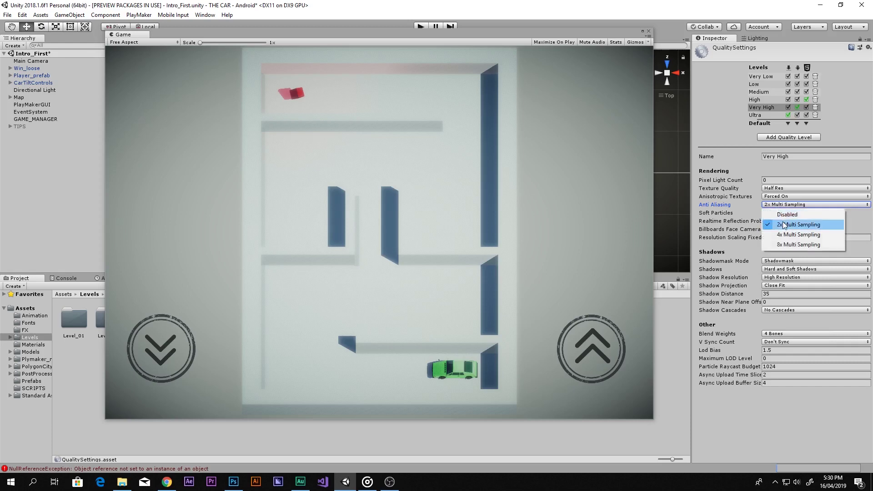
click(777, 226)
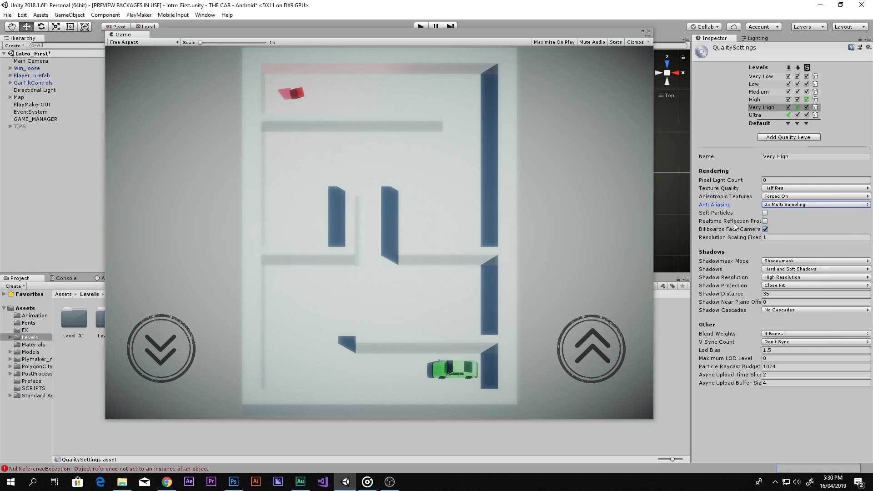
click(765, 213)
click(766, 221)
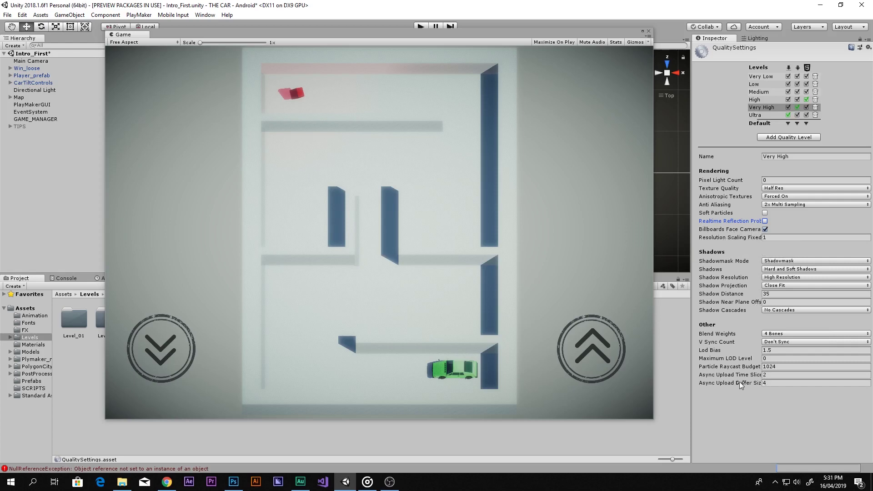
Try the Very High level with Disable Shadows and Hard Shadows Only, and set Shadows back to Hard and Soft Shadows
click(776, 270)
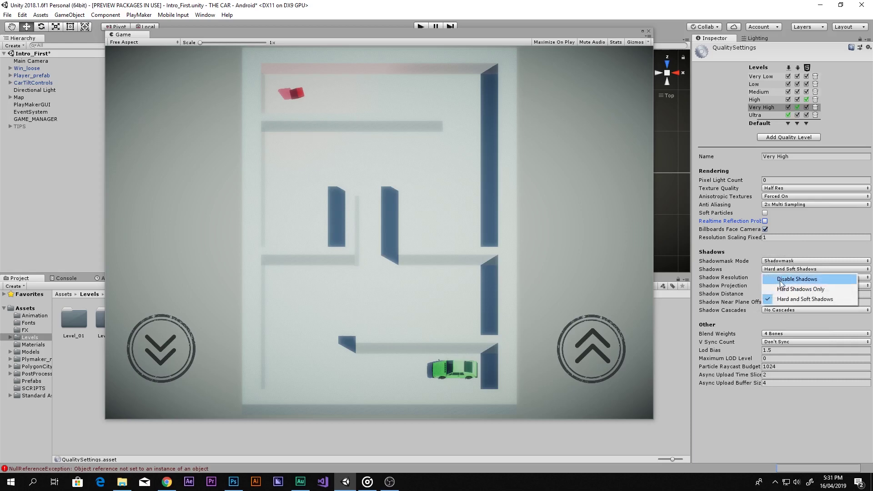
click(780, 281)
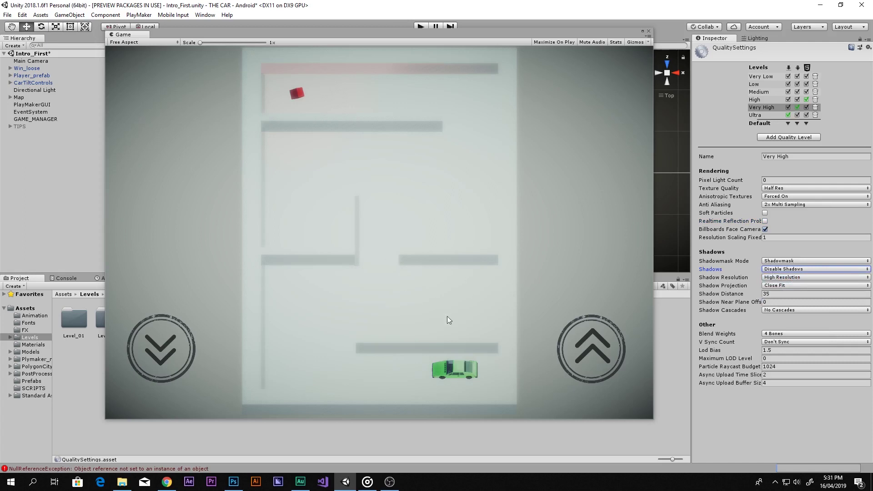
click(774, 270)
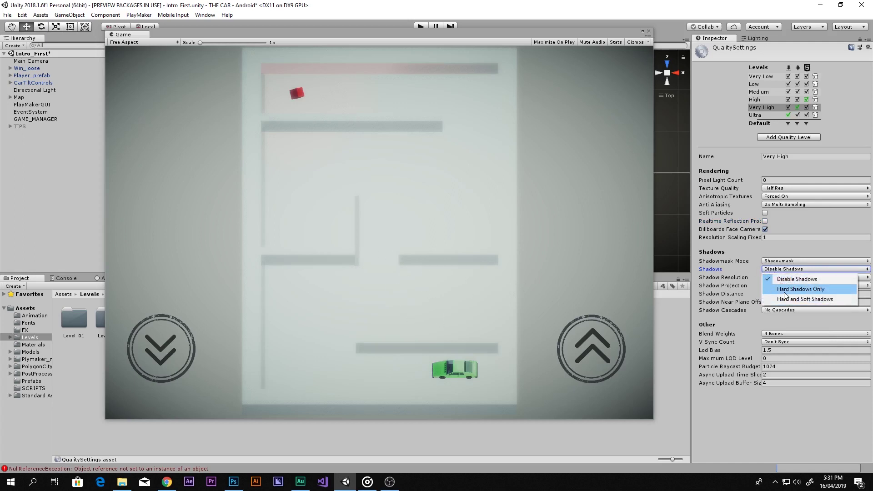
click(785, 299)
click(782, 269)
click(786, 288)
click(787, 270)
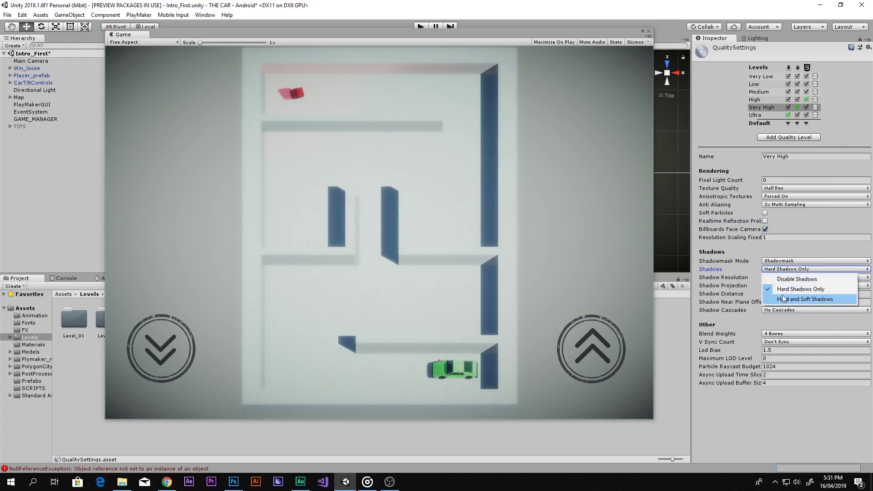
click(801, 300)
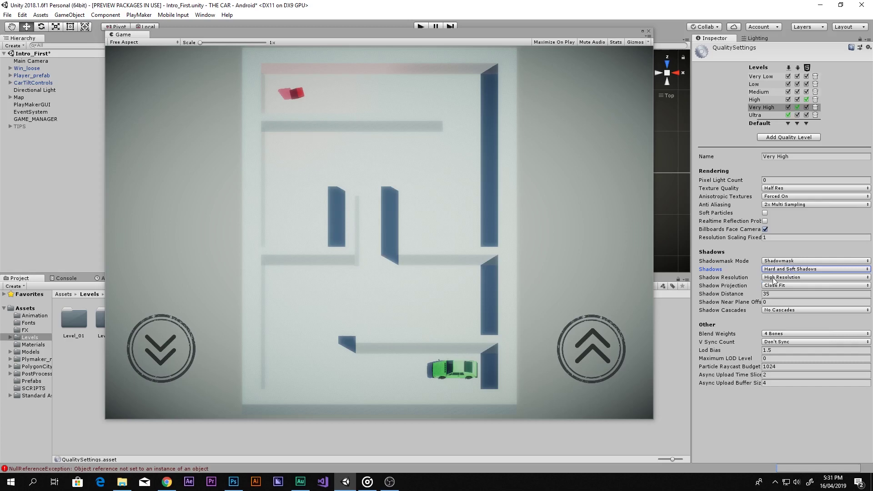
Set the Very High level's shadow resolution to Low Resolution and compare it with the Very Low, Medium and High levels
click(775, 278)
click(778, 287)
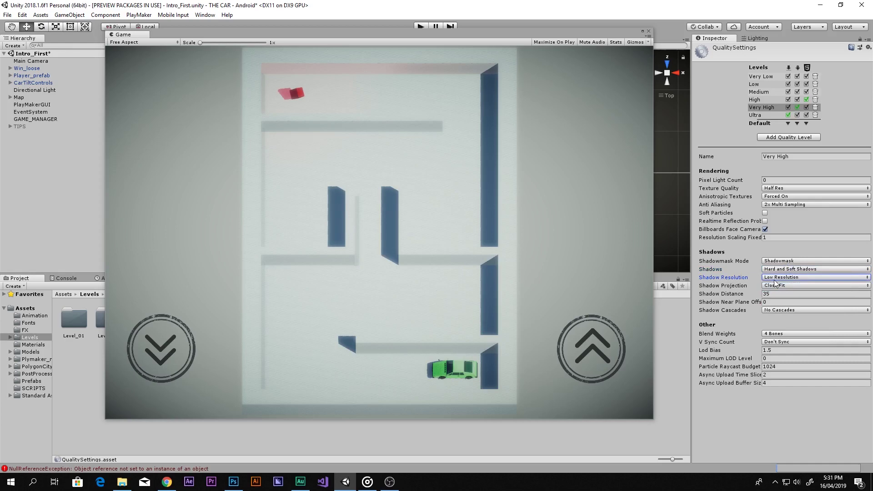
click(761, 76)
click(760, 91)
click(762, 97)
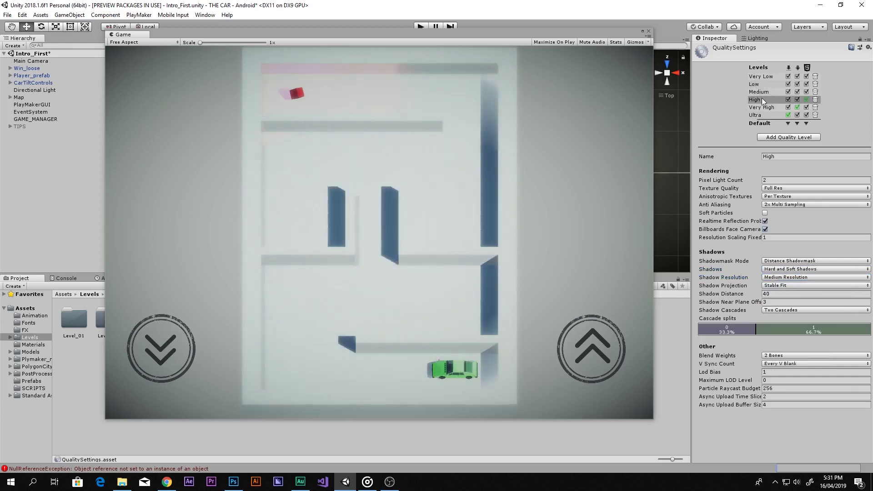
click(762, 108)
Try Medium Resolution shadows on the Very High level, return to Low Resolution, and inspect the wall shadow edges up close
click(775, 278)
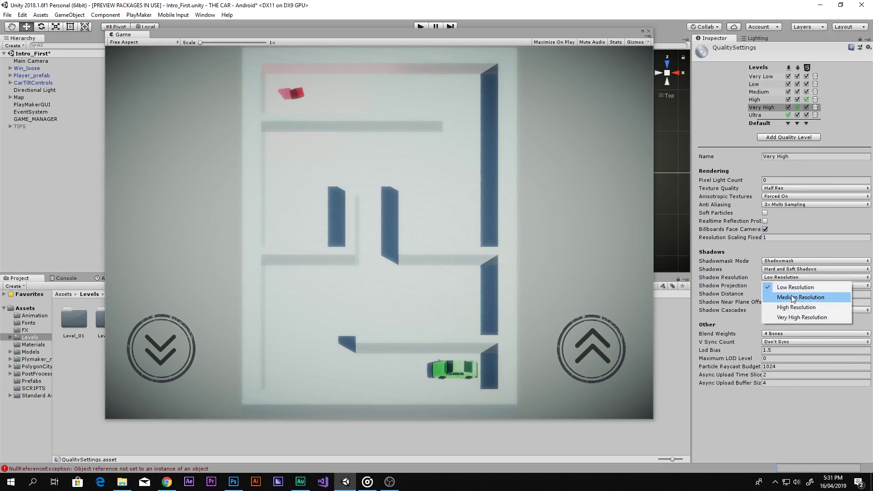
click(793, 296)
click(784, 279)
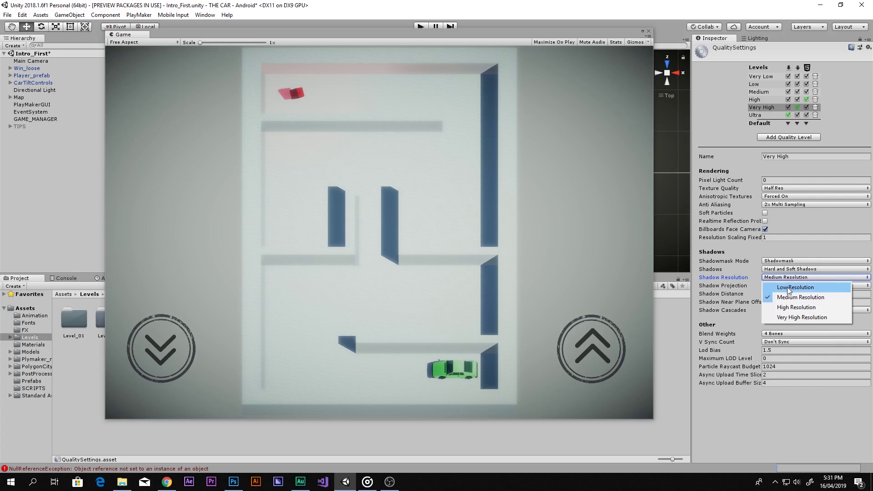
click(789, 289)
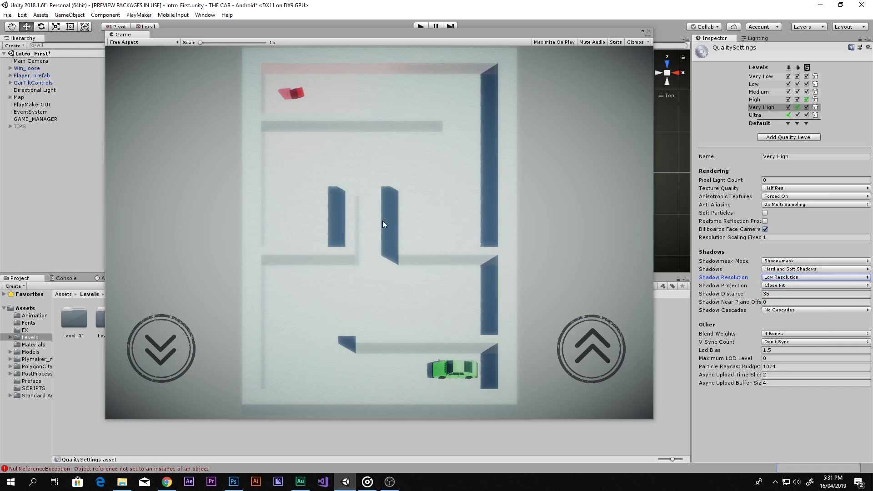
scroll(383, 224, up, 10)
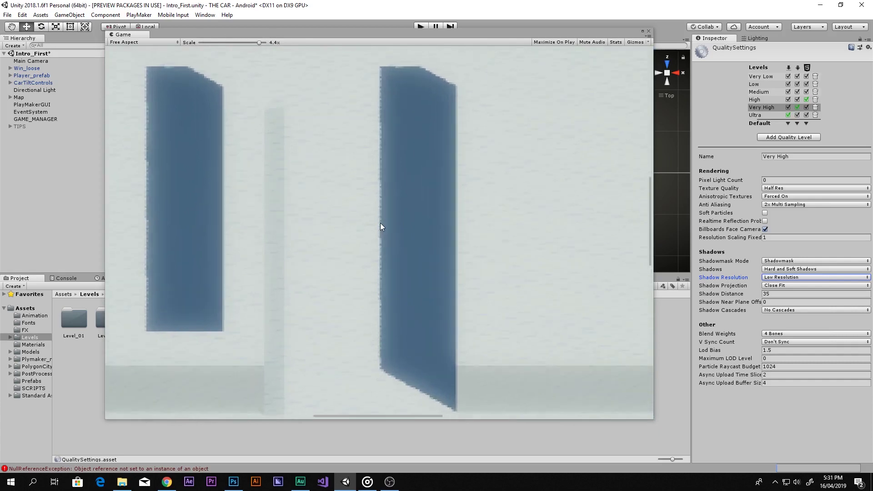
scroll(381, 226, up, 2)
scroll(403, 234, down, 8)
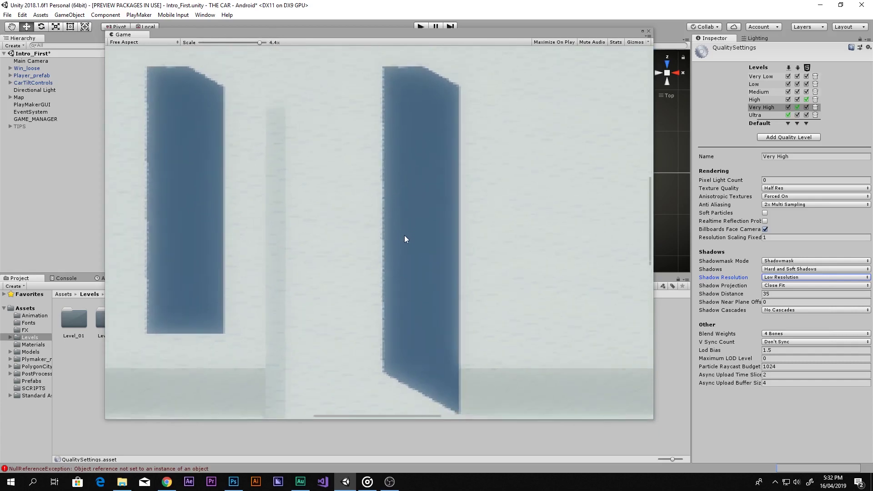
scroll(434, 259, down, 2)
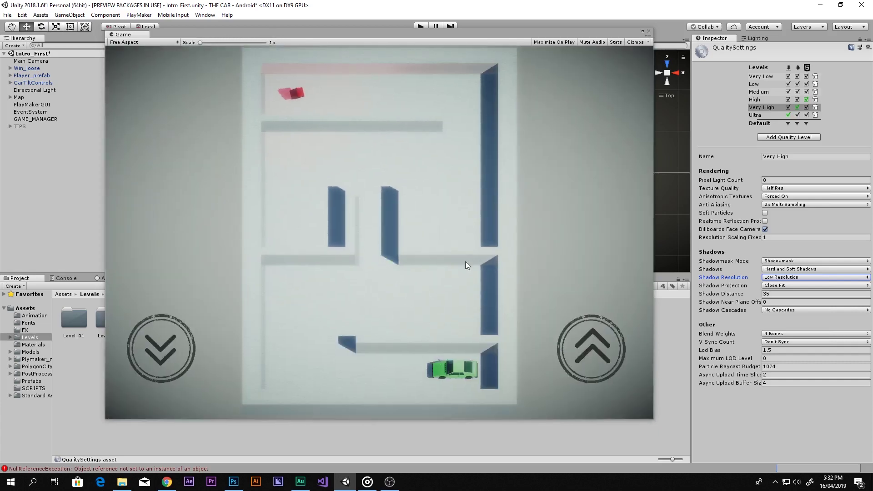
Set the shadow resolution to High Resolution and inspect the wall shadows up close
click(796, 277)
click(796, 307)
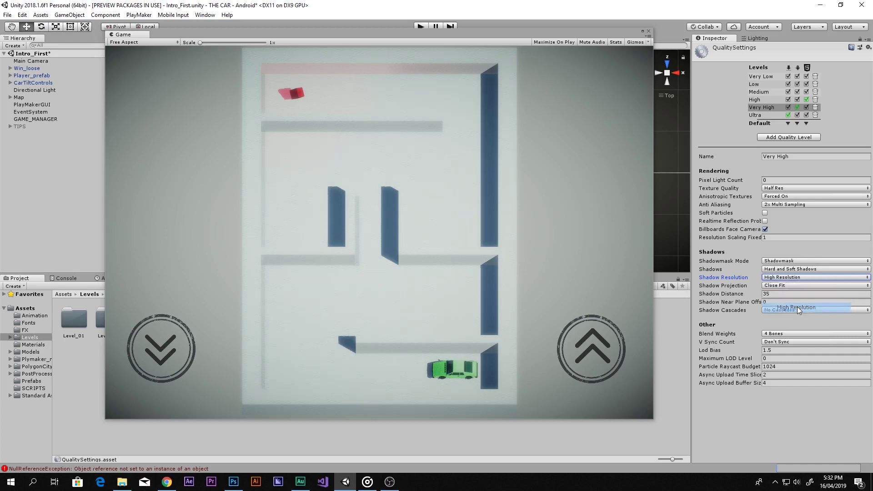
scroll(364, 218, up, 2)
scroll(377, 188, down, 2)
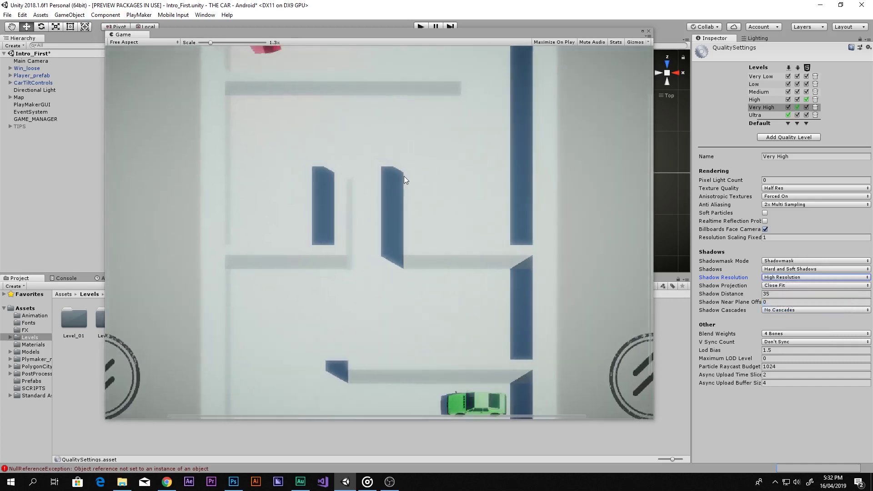
Try Very High Resolution shadows, inspect the walls up close, and set the shadow resolution back to High Resolution
click(772, 278)
click(780, 316)
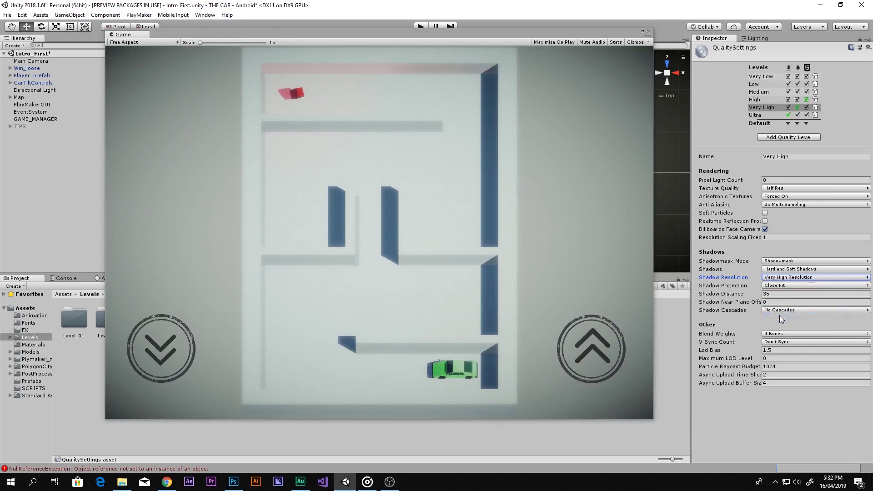
scroll(497, 245, up, 3)
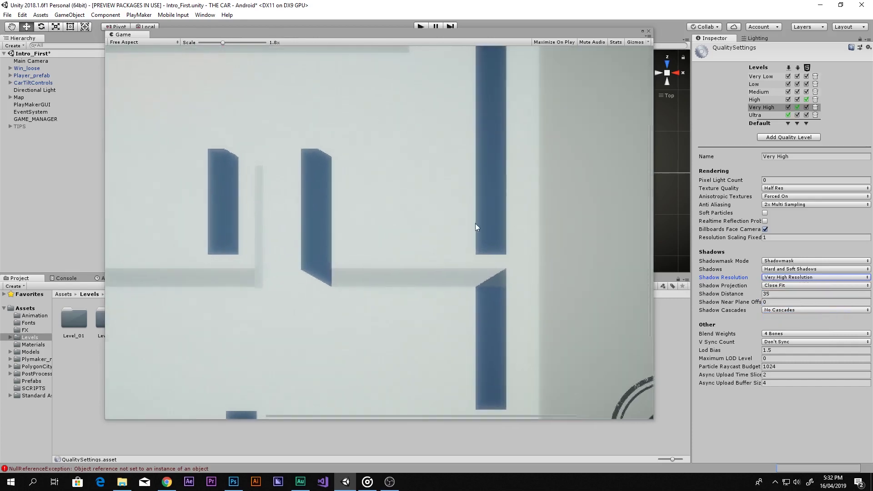
scroll(474, 286, down, 3)
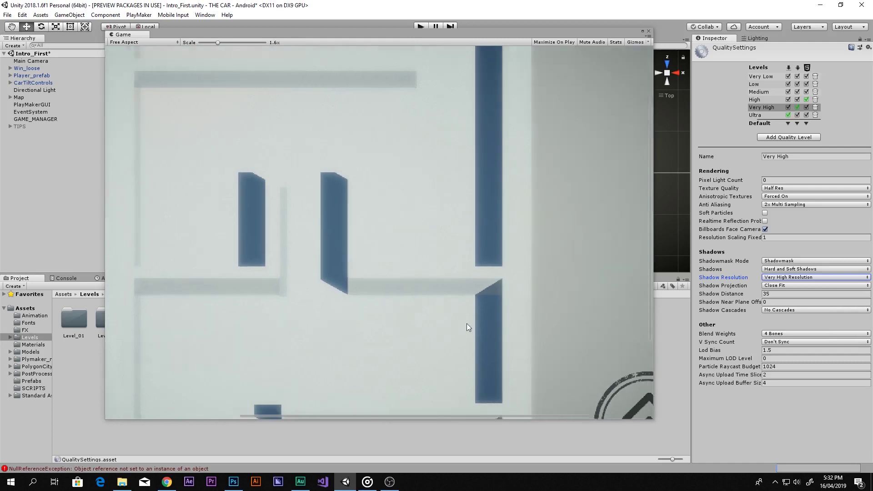
click(792, 278)
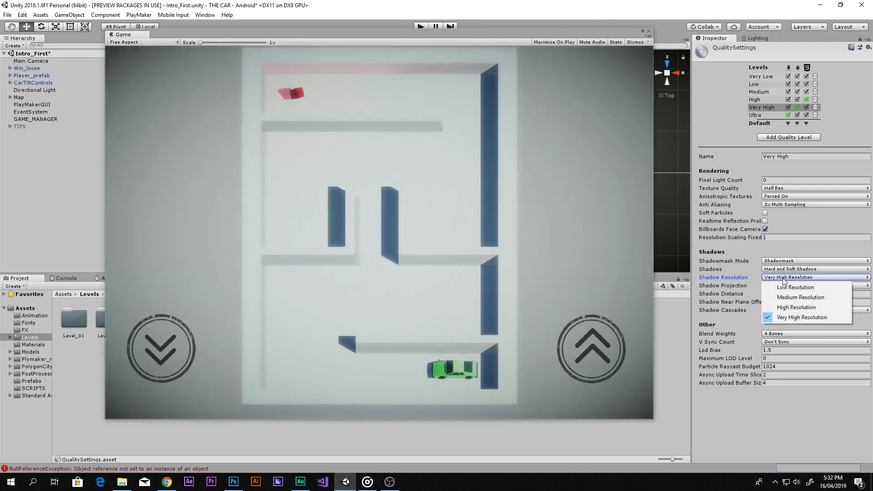
click(797, 308)
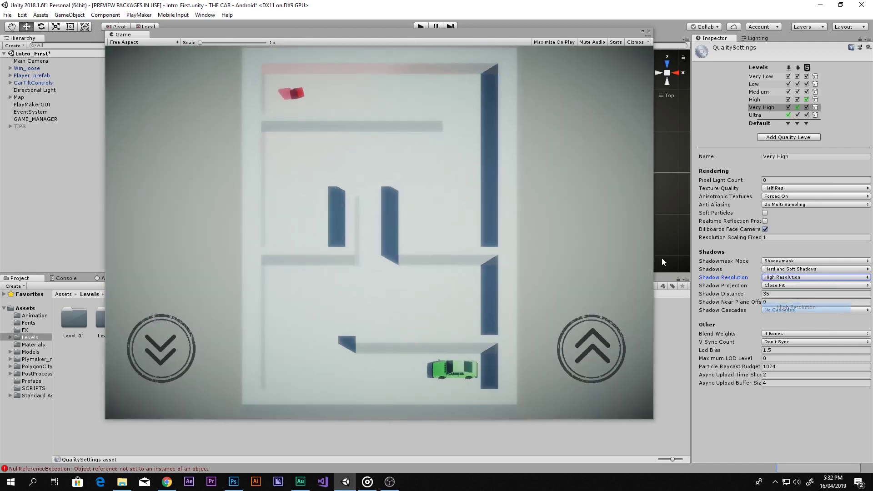
Try the Stable Fit shadow projection on the Very High level and restore Close Fit
click(767, 287)
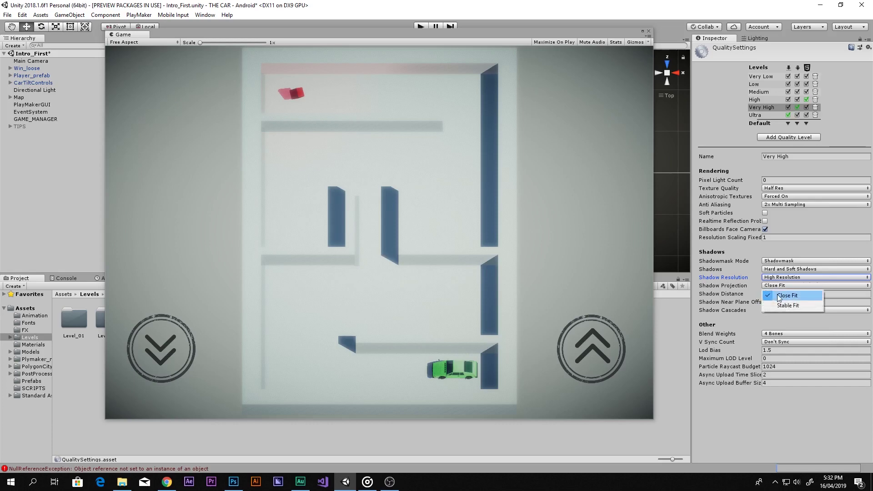
click(781, 304)
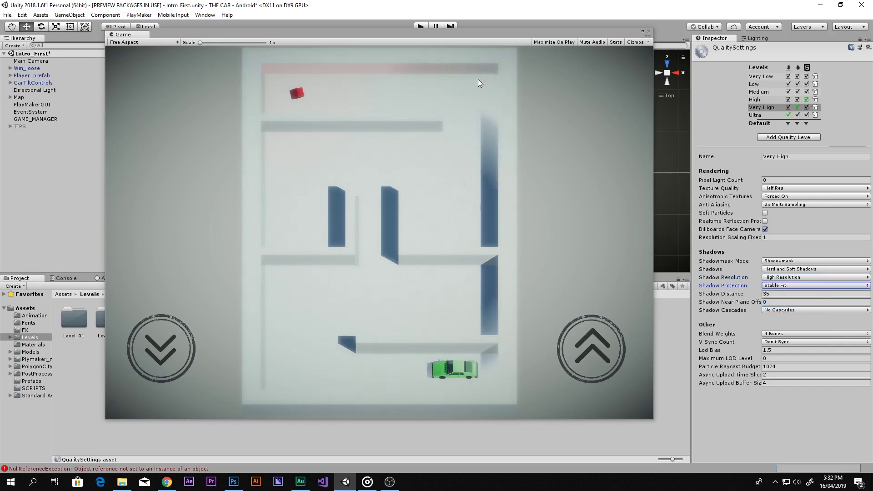
click(787, 285)
click(794, 297)
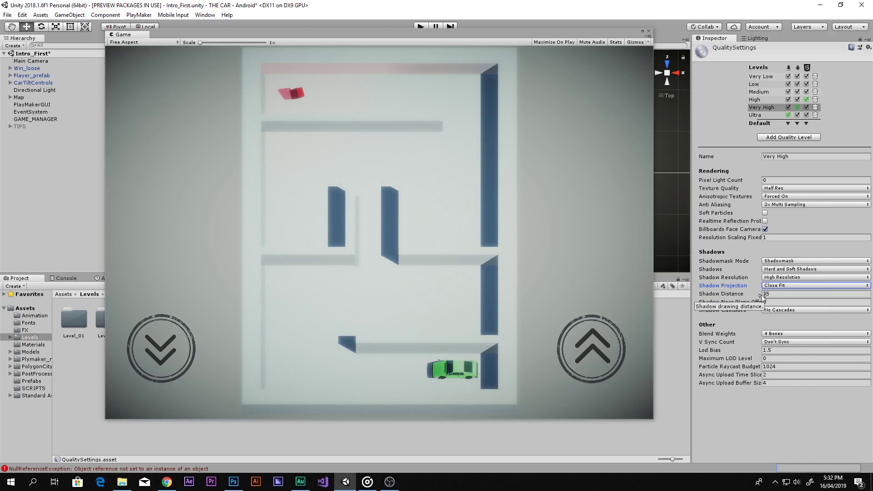
Uncover the Scene view from behind the floating Game view and select the Main Camera to examine its projection settings
drag(763, 296, 606, 141)
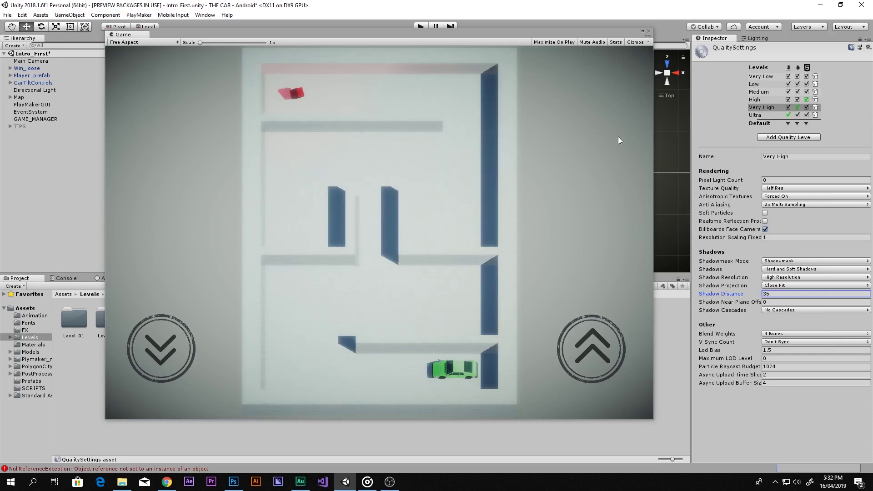
drag(613, 34, 650, 139)
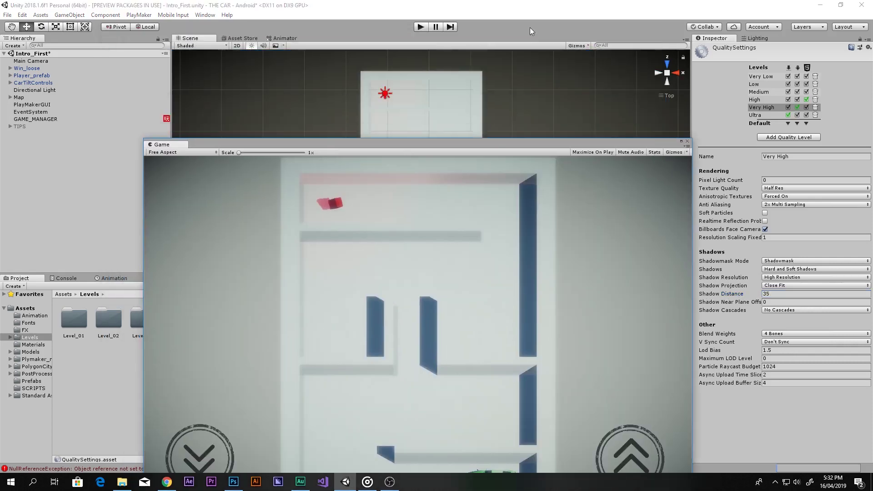
drag(513, 148, 585, 315)
alt+drag(455, 196, 386, 157)
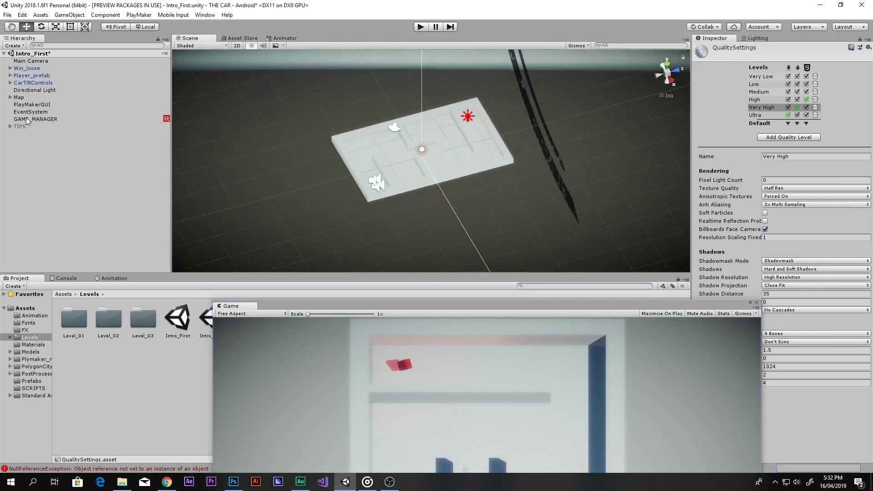
click(30, 61)
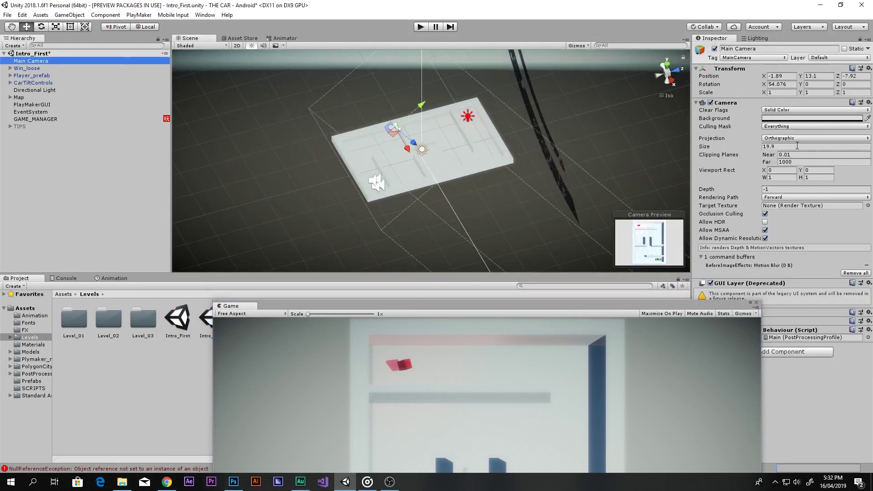
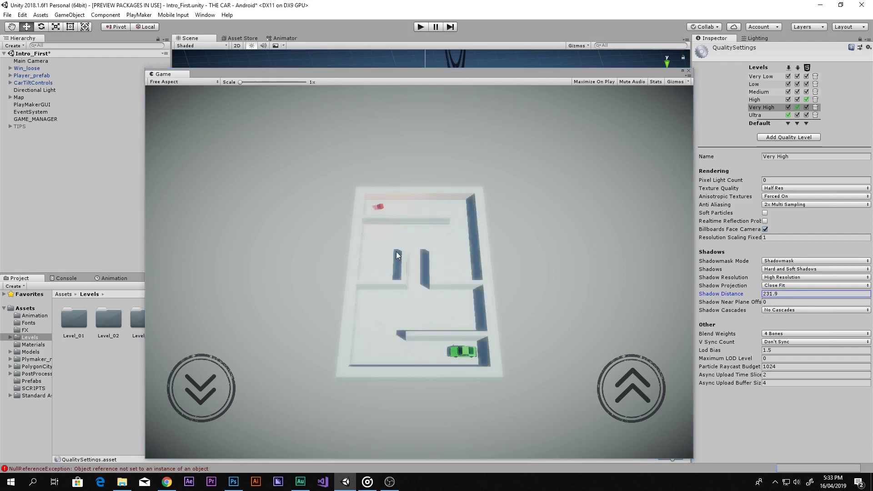
Try a shadow distance of 140.8 on the Very High level, and undo it along with the camera change
drag(215, 254, 156, 244)
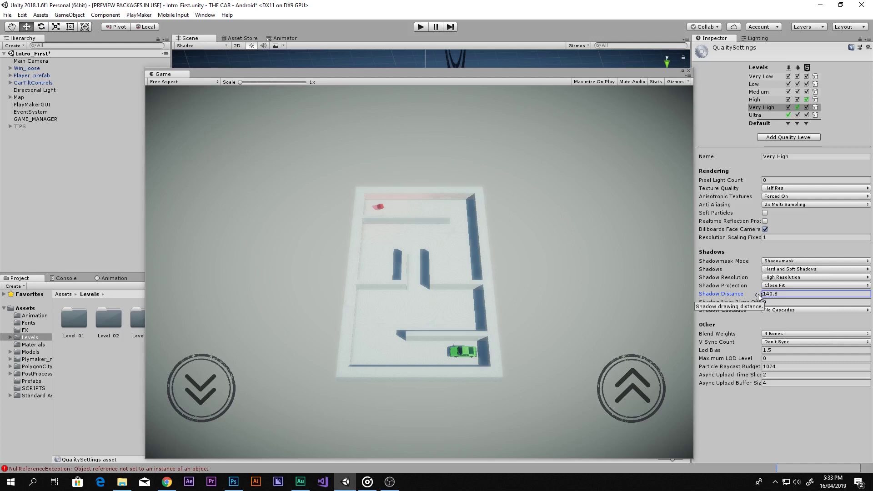
drag(511, 72, 525, 269)
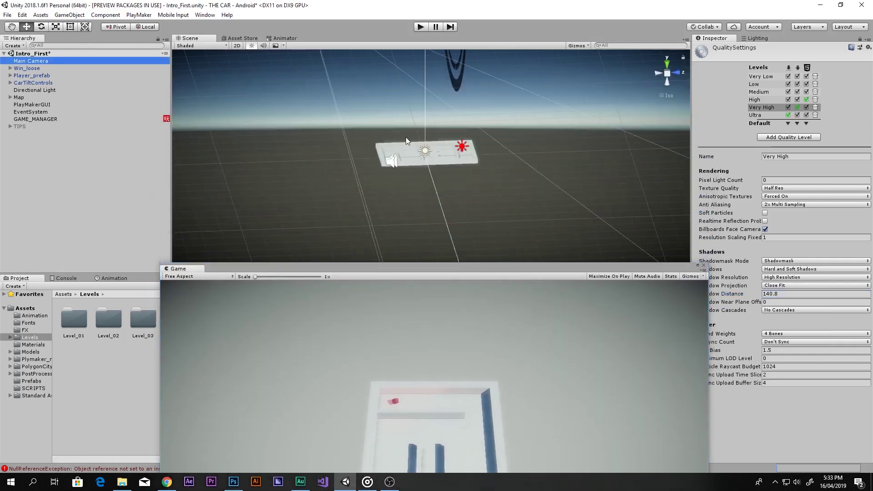
key(ctrl+z)
key(ctrl+z)
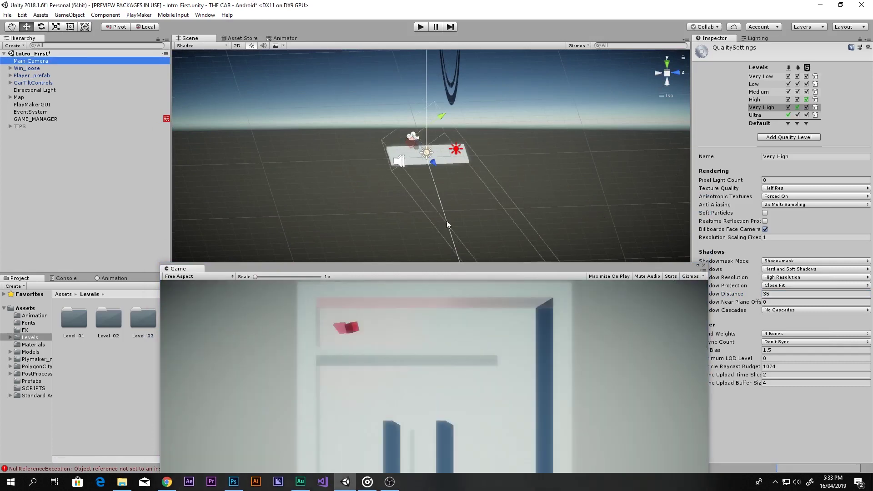
Try lowering the Very High level's shadow distance to 33 while watching the Game view, and restore it to 35
drag(453, 267, 408, 156)
scroll(445, 168, up, 2)
scroll(446, 168, up, 1)
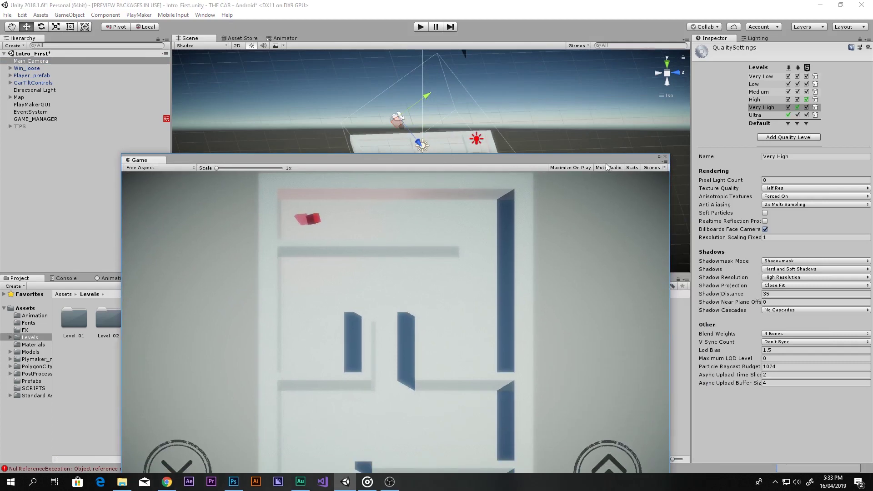
drag(606, 163, 596, 98)
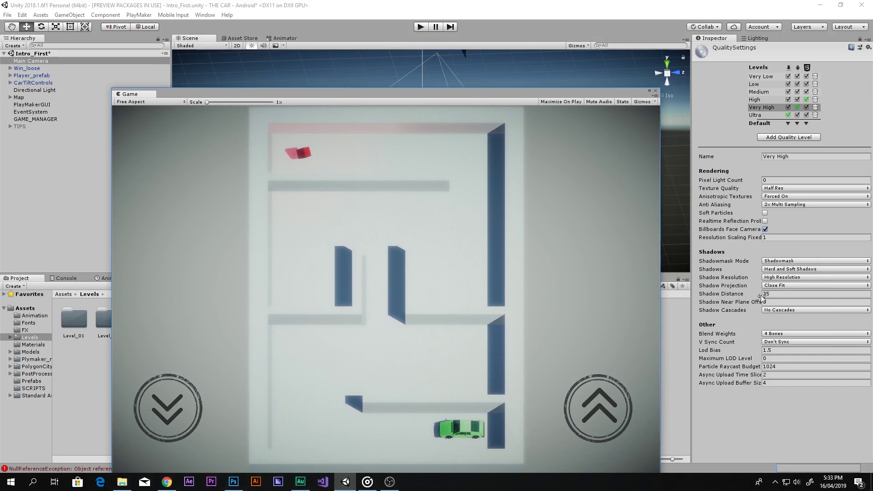
click(762, 295)
drag(762, 297, 756, 297)
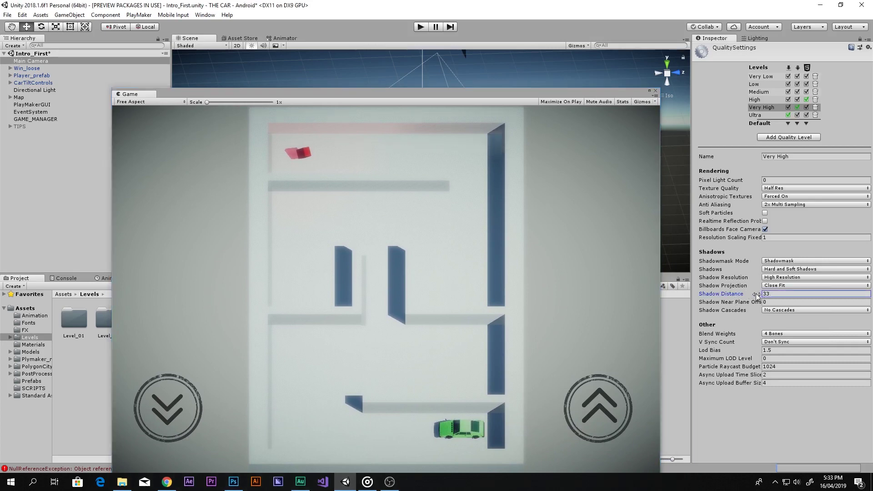
drag(756, 293, 750, 293)
key(ctrl+z)
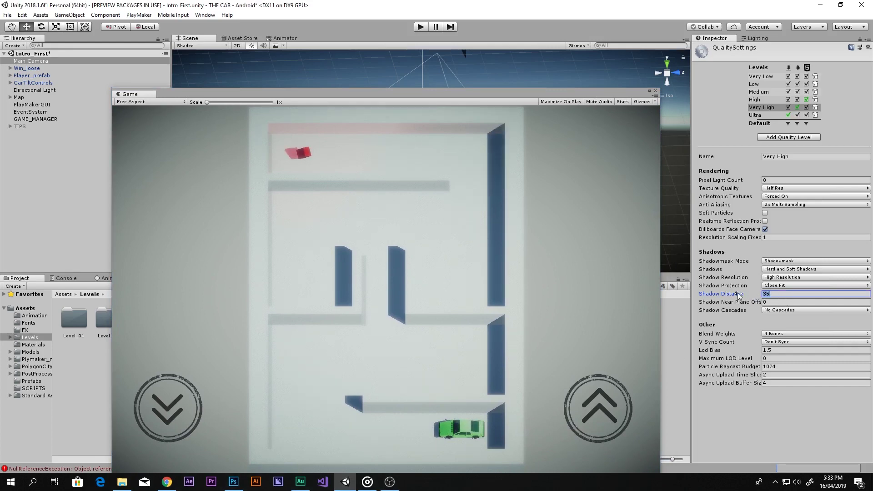
drag(740, 294, 752, 293)
drag(567, 94, 566, 49)
key(ctrl+z)
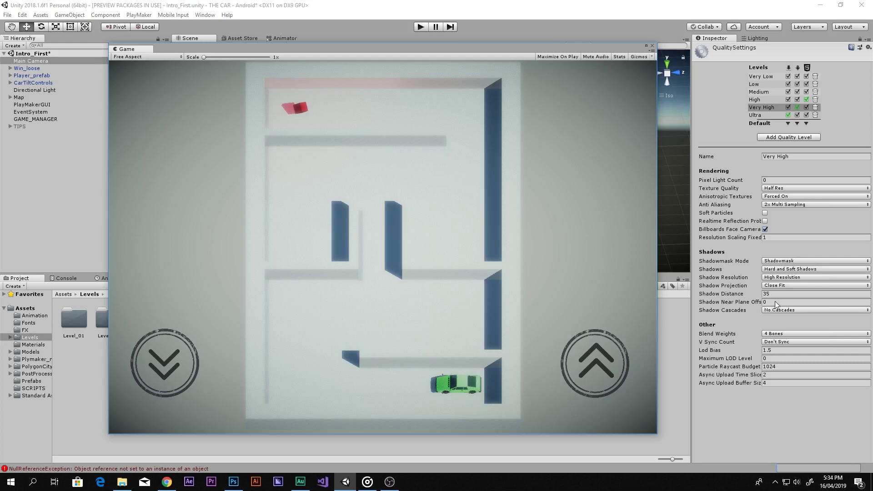
Review the Very High level's shadow cascade and V Sync options, keeping No Cascades and Don't Sync
click(772, 303)
click(775, 311)
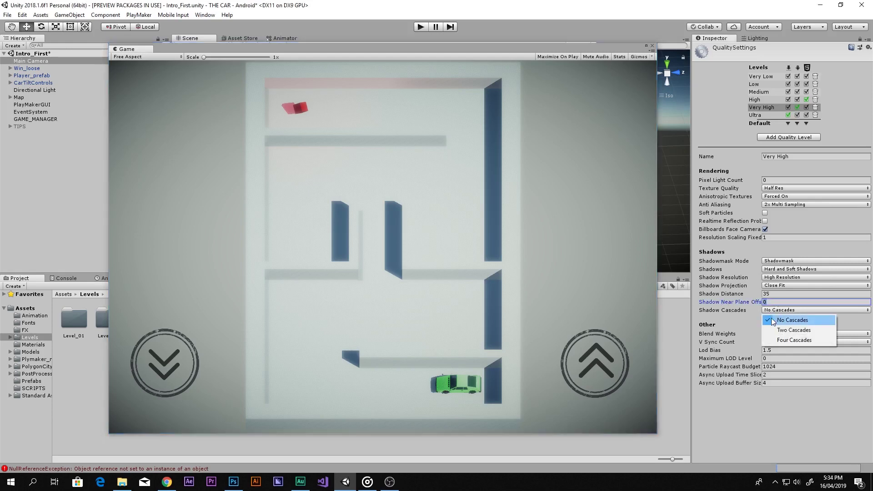
click(789, 320)
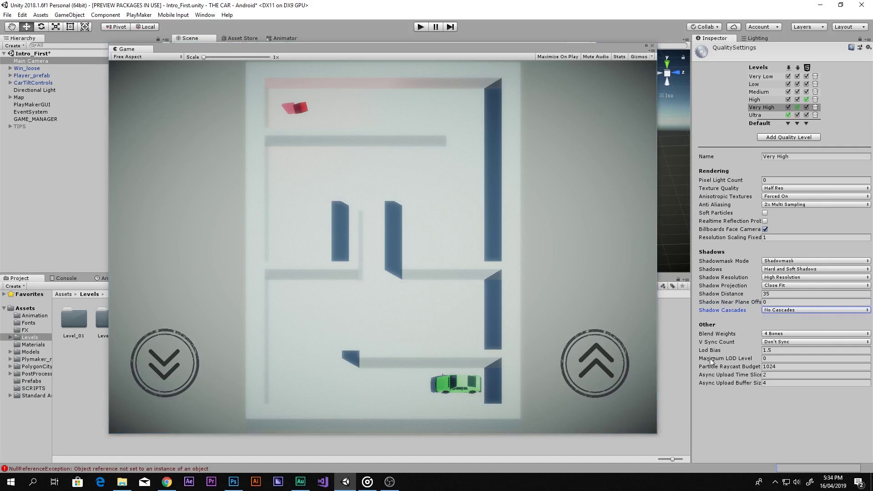
click(779, 343)
click(800, 355)
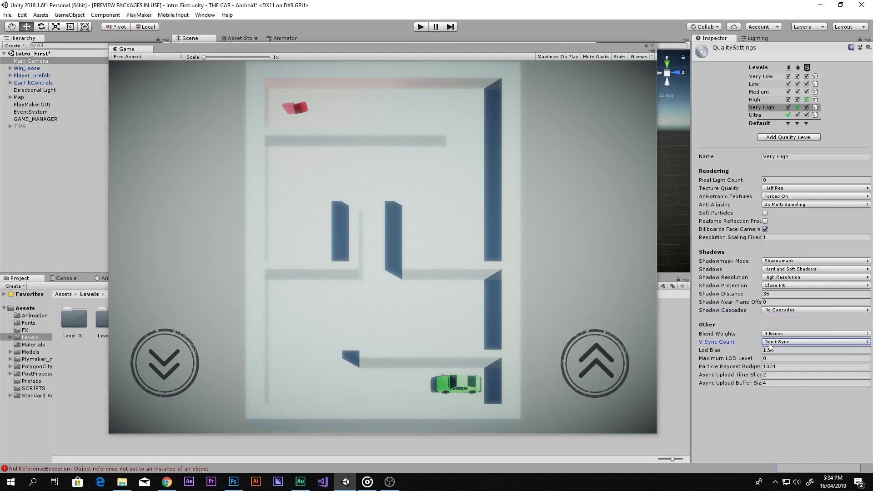
Try 1 Bone blend weights on the Very High level, undo the change, and check the maximum LOD level
click(771, 345)
click(778, 334)
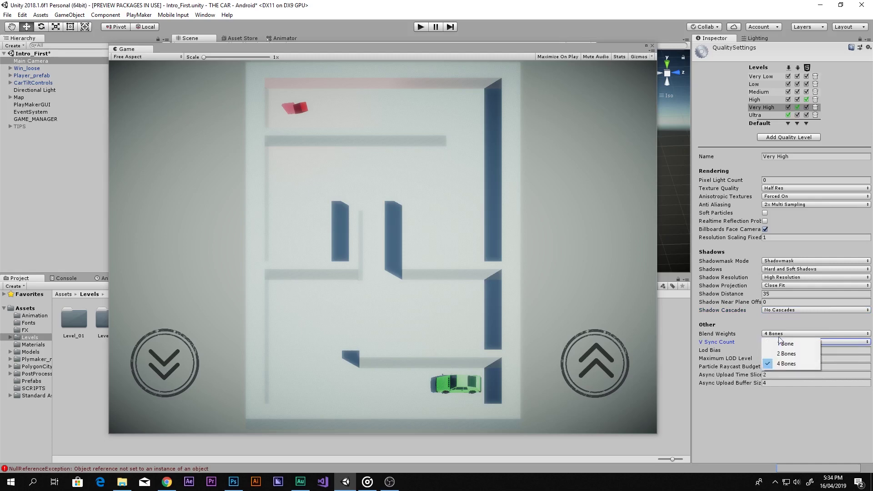
click(784, 342)
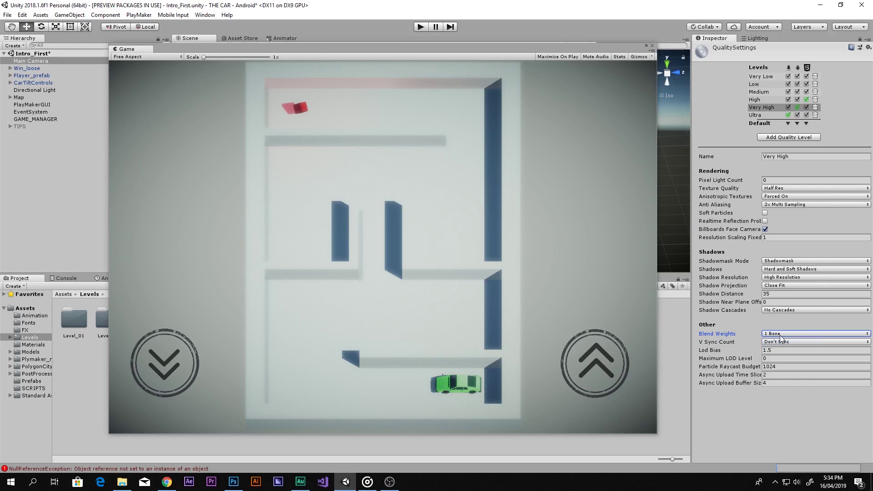
key(ctrl+z)
click(773, 359)
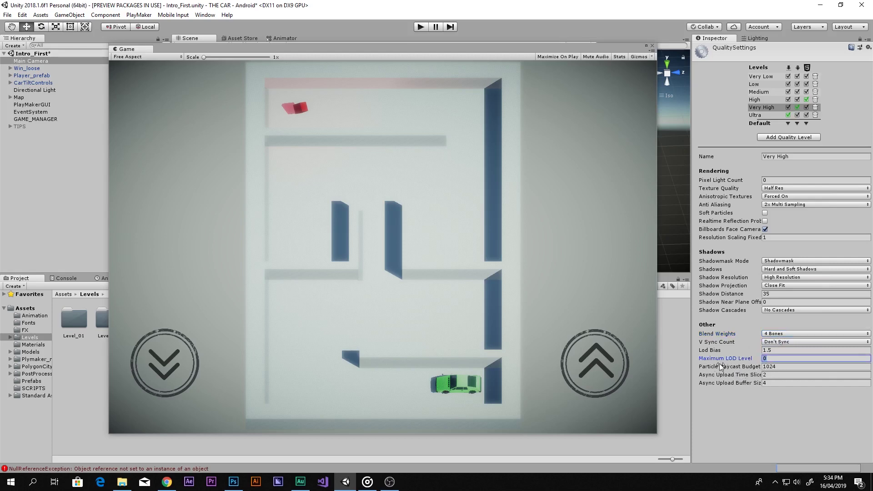
click(754, 396)
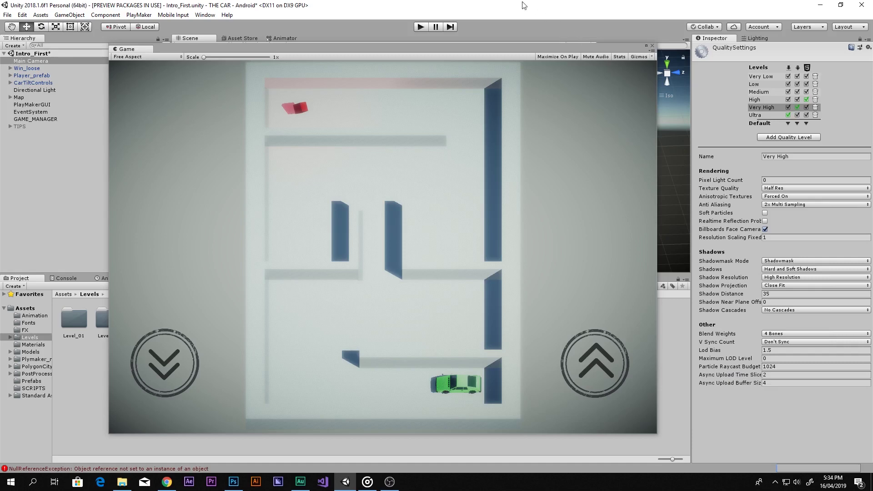
Activate the TIPS canvas object and place the Game view so its overlay can be examined beside the object's properties
drag(463, 54, 541, 49)
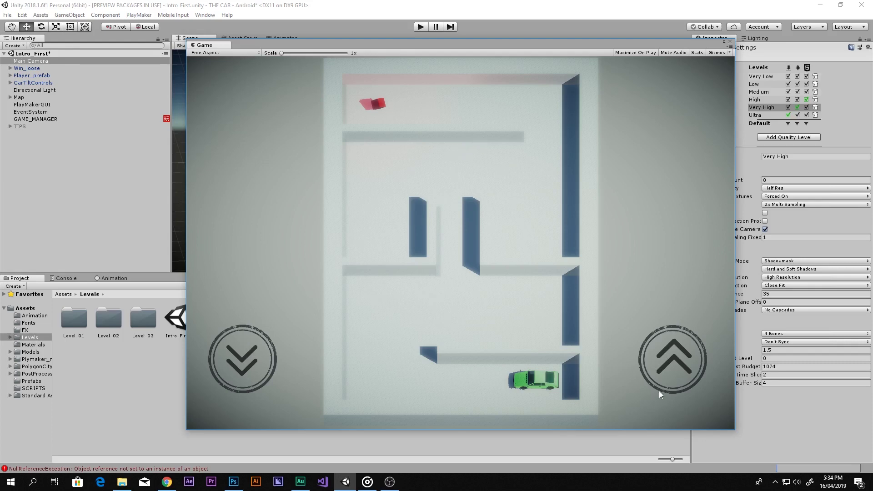
click(34, 127)
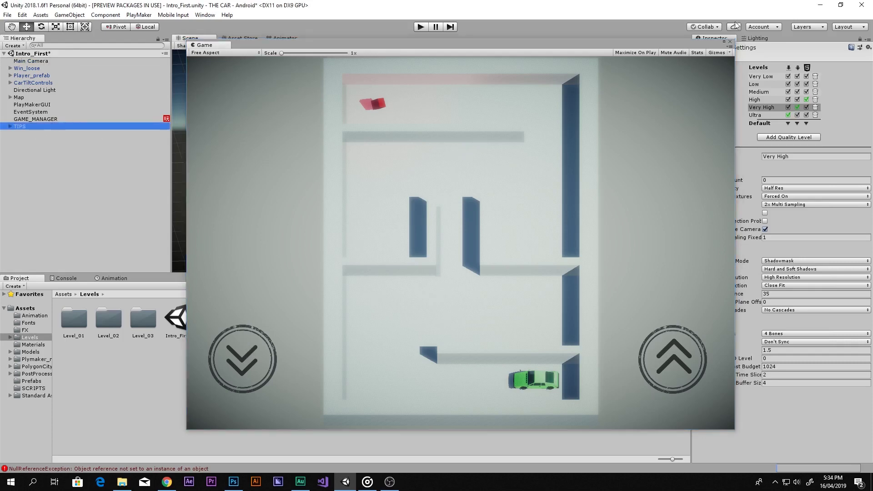
click(860, 39)
drag(681, 47, 641, 47)
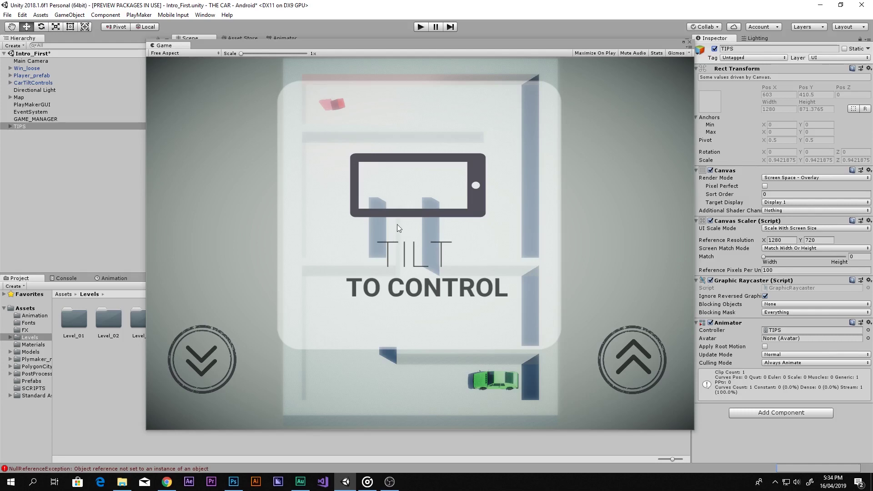
click(408, 204)
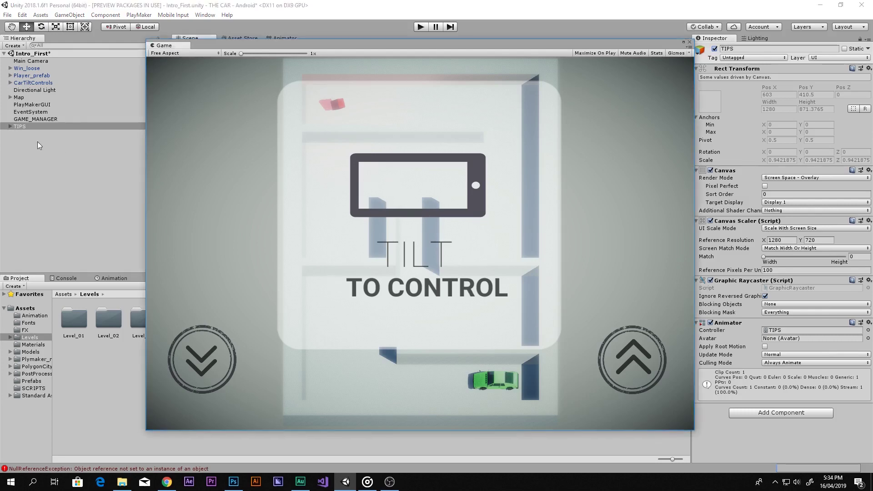
Expand the TIPS canvas and its TIP_1 child to reveal the nested tip elements
click(10, 126)
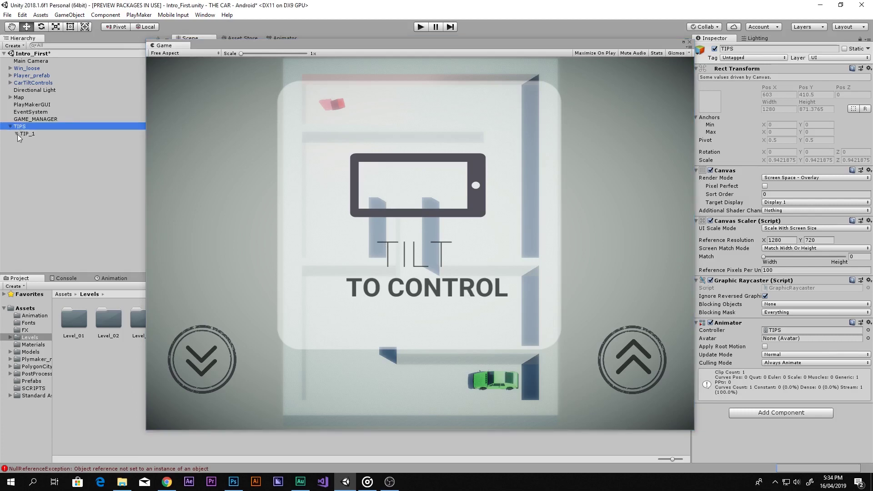
click(17, 133)
drag(405, 43, 407, 27)
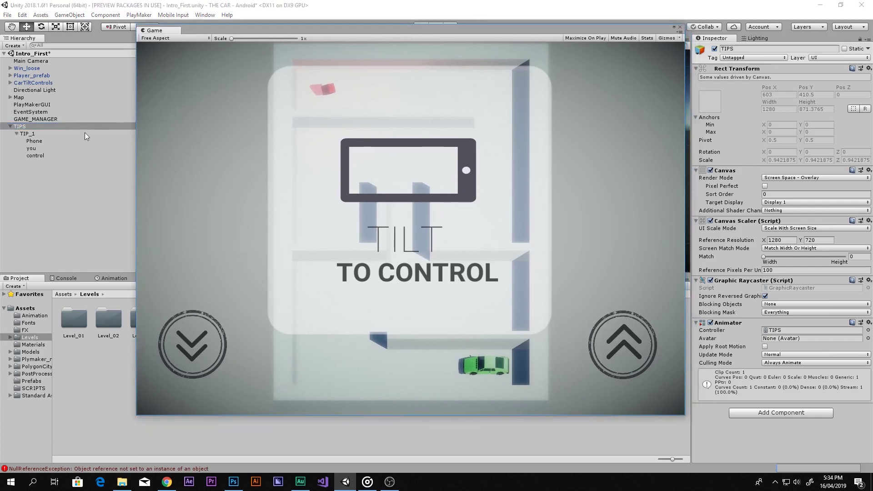
Try enabling Raycast Target on TIP_1's image and turn it off again
click(41, 134)
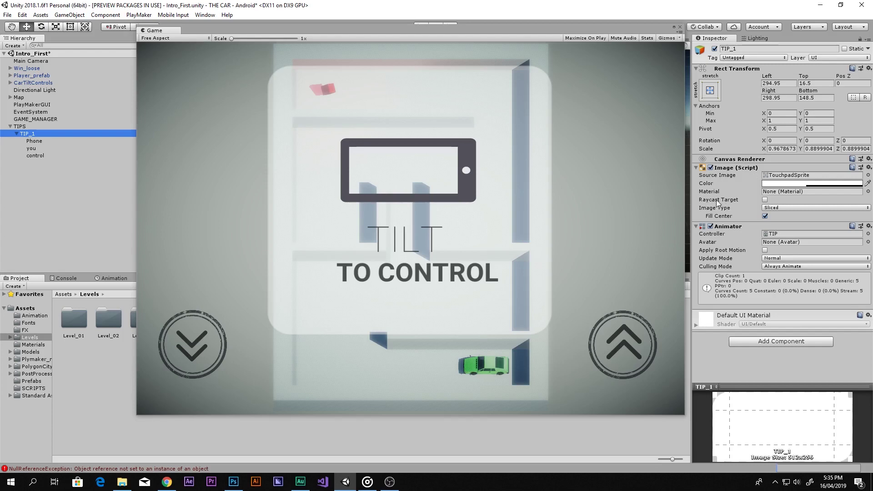
click(765, 201)
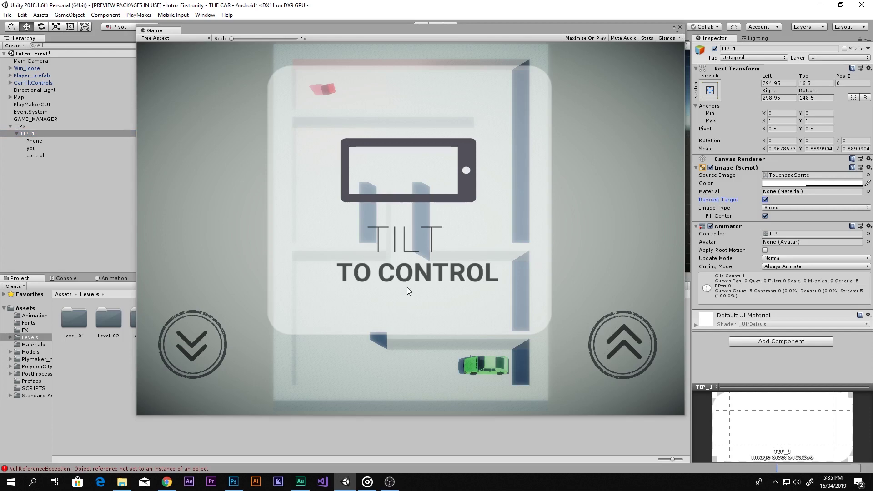
click(765, 200)
Examine the Raycast Target settings of TIP_1's children Phone, you and control
click(48, 141)
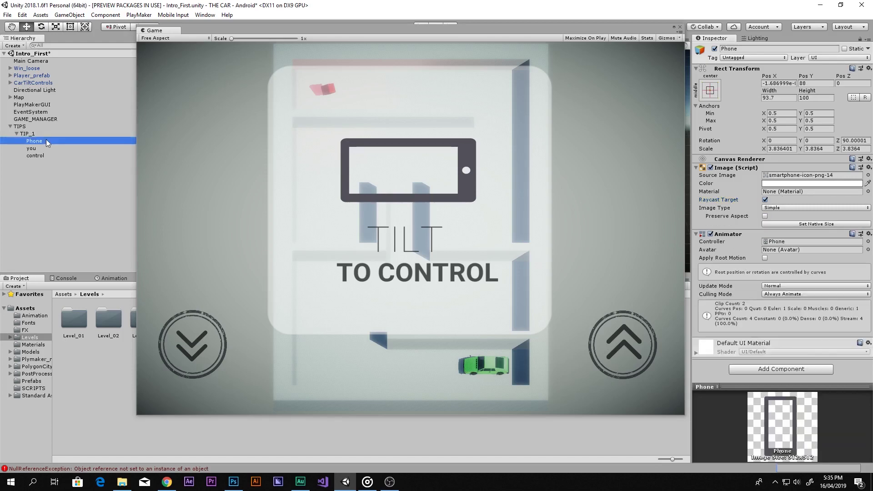
shift+click(45, 153)
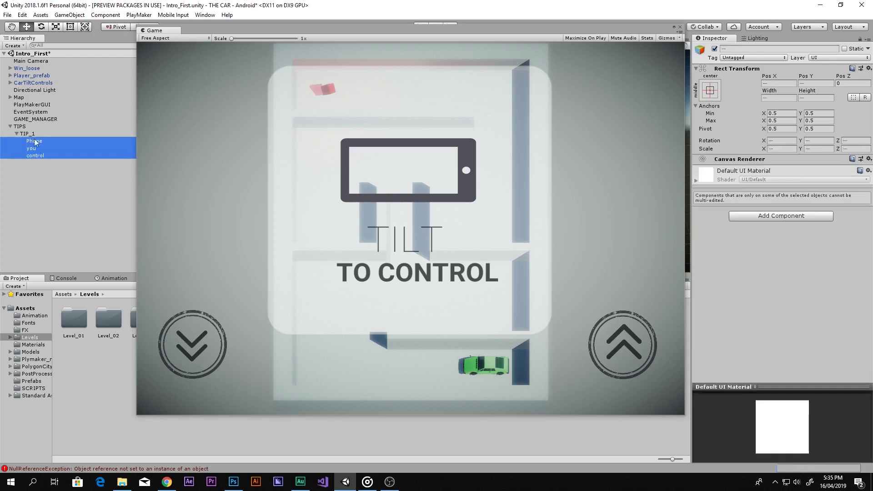
click(37, 143)
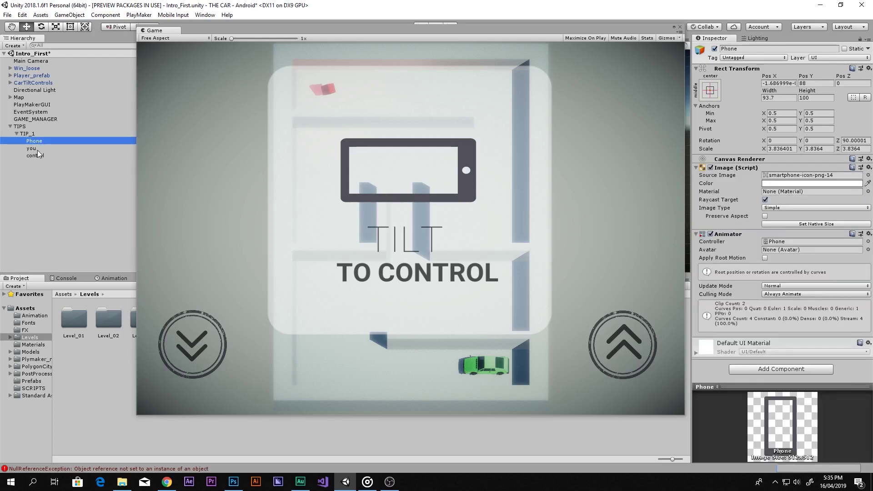
click(360, 65)
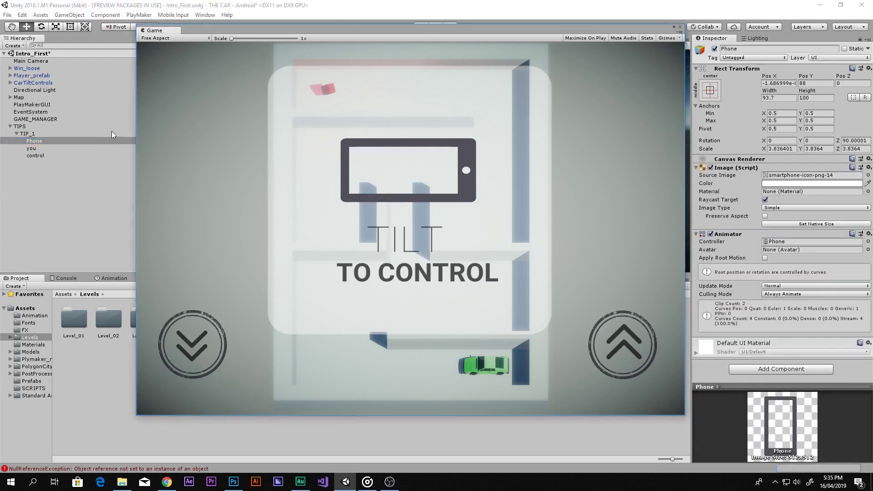
shift+click(37, 156)
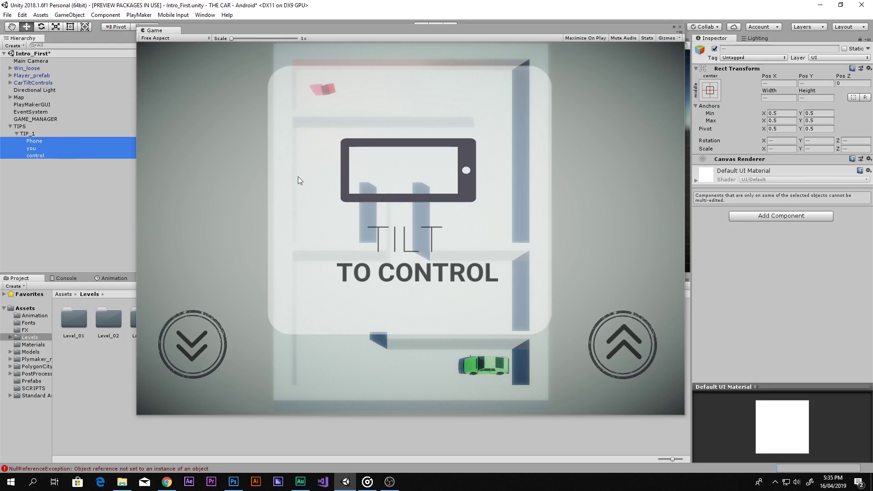
click(64, 147)
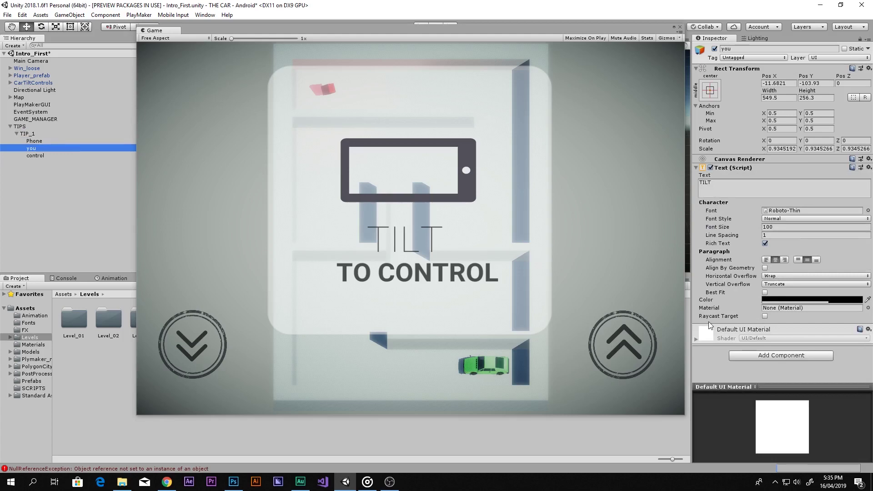
click(50, 156)
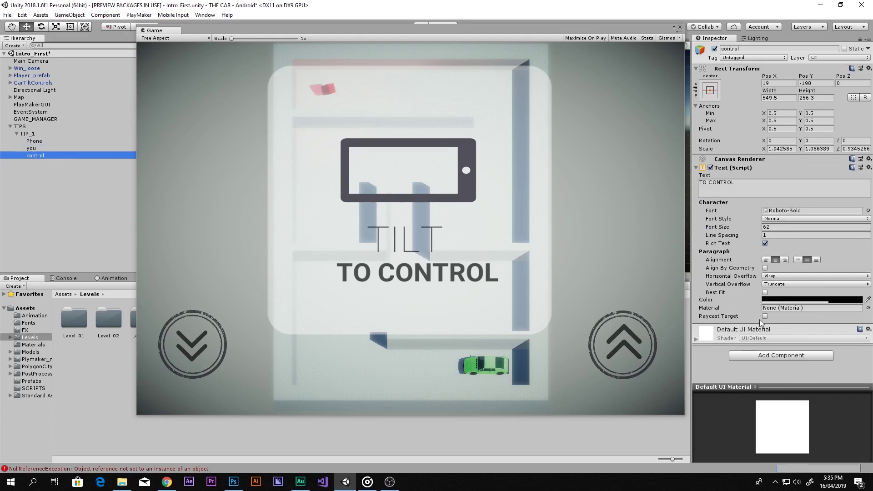
Turn off Raycast Target on the Phone image inside TIP_1
click(51, 142)
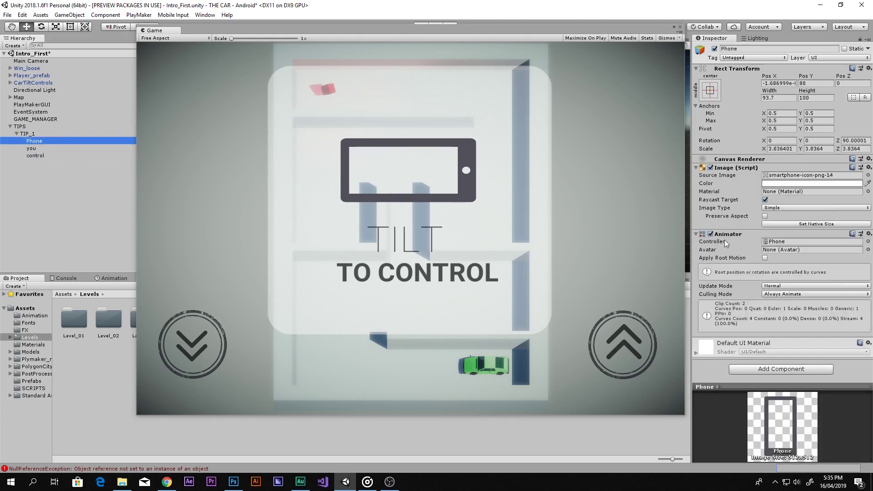
click(765, 199)
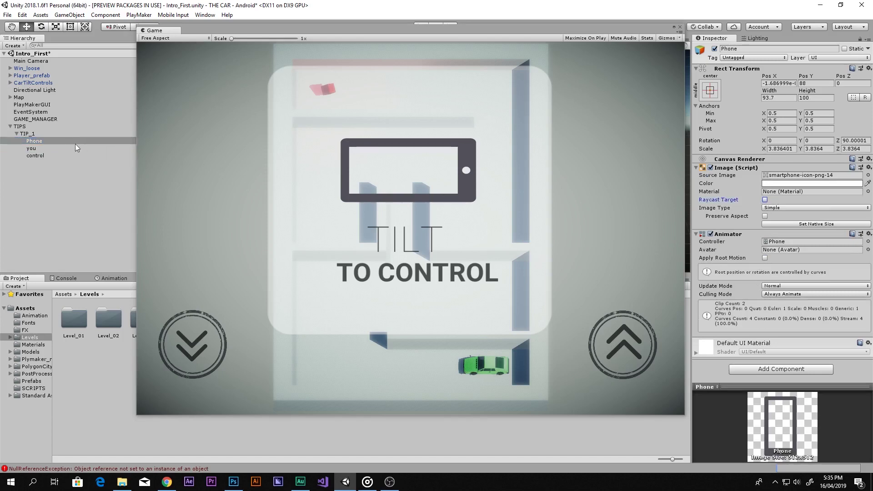
Review the component settings of TIP_1, TIPS and Phone, and collapse TIP_1's child elements
click(26, 134)
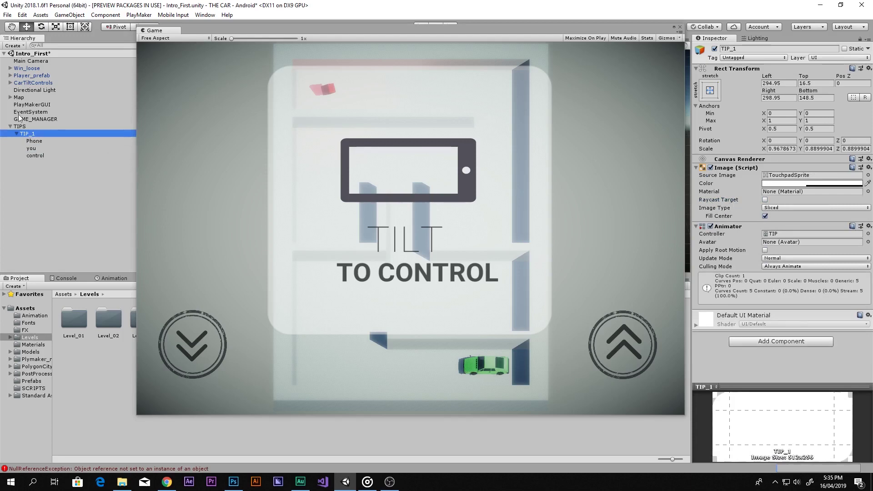
click(28, 128)
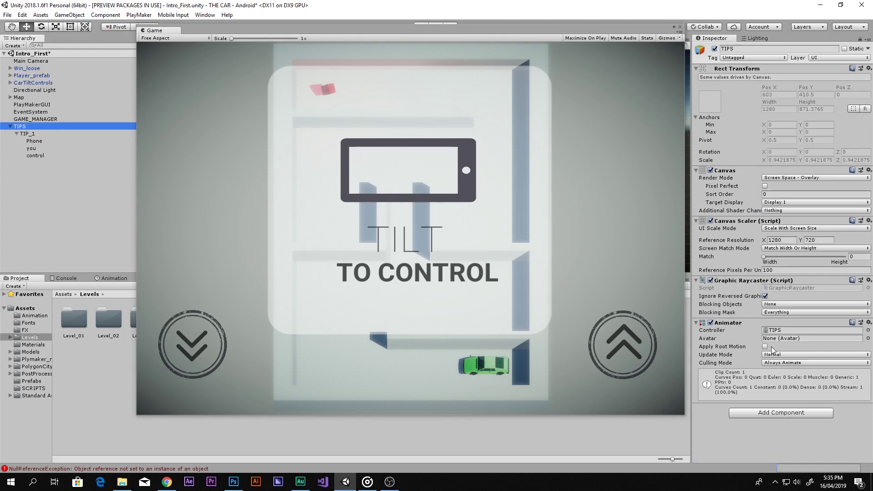
click(53, 141)
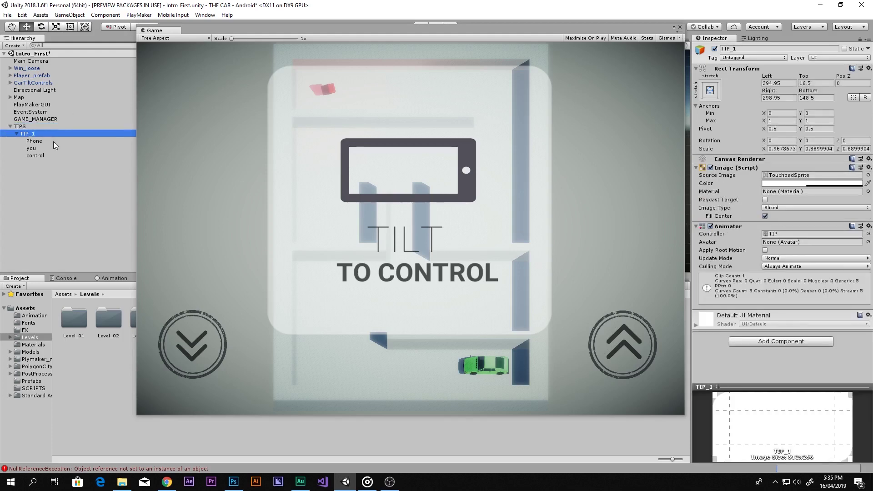
click(62, 154)
click(56, 143)
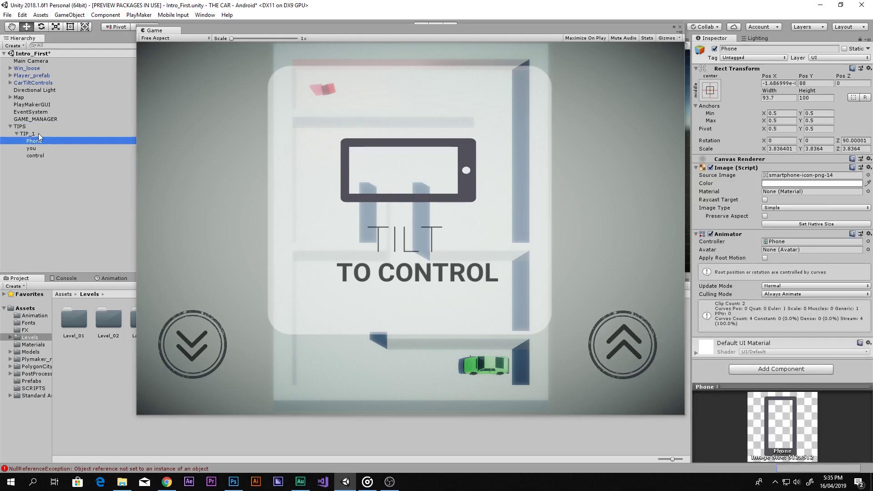
click(10, 135)
click(16, 133)
Locate the Main Camera's post-processing profile asset and compare the Game view with Post Processing Behaviour off and on
click(31, 61)
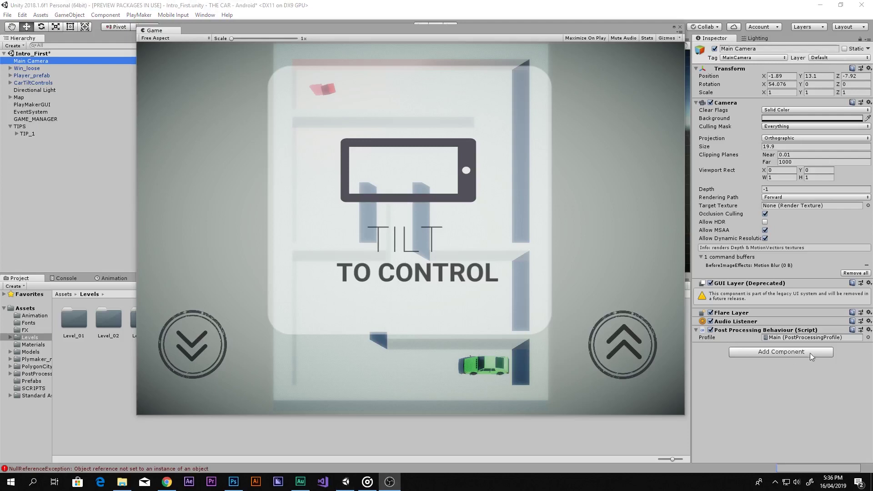
click(795, 339)
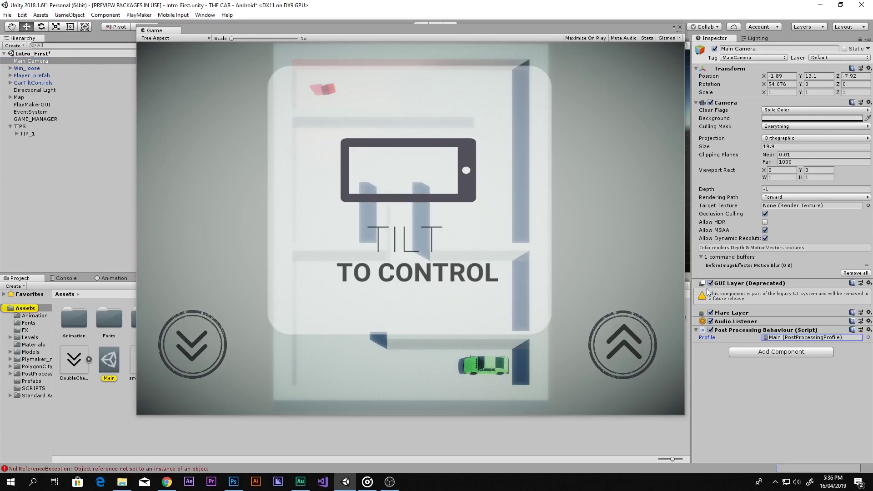
click(711, 330)
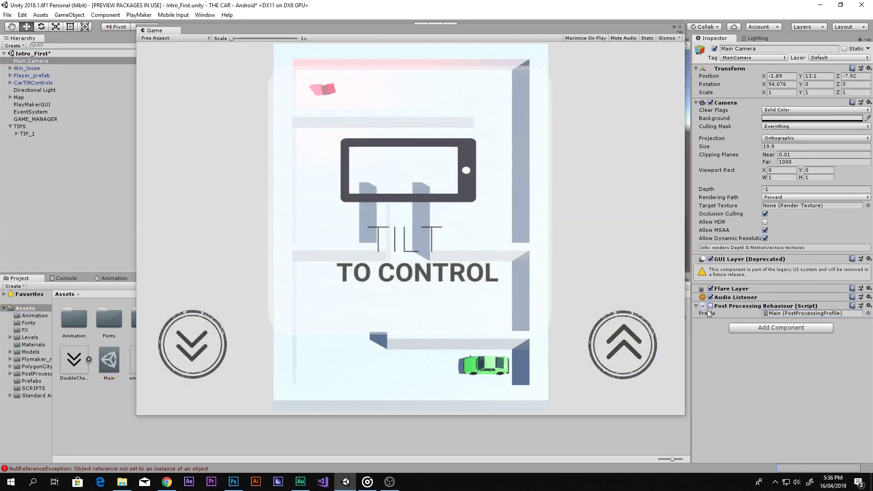
click(711, 307)
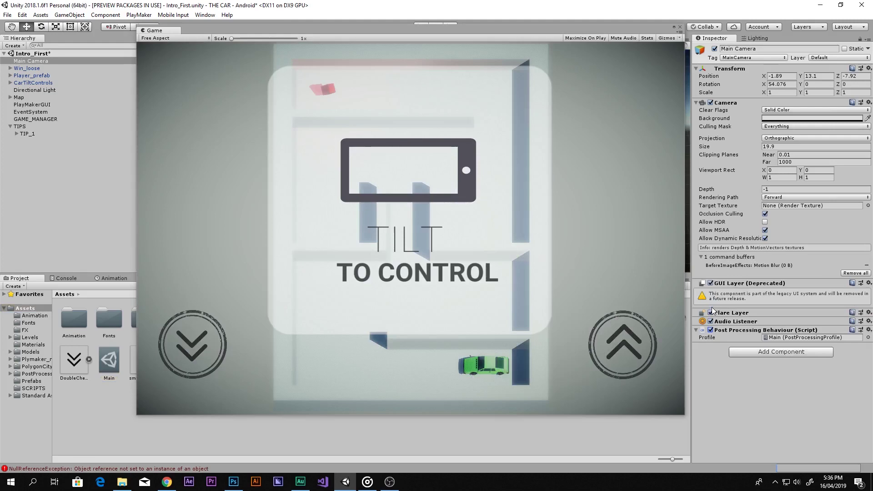
click(711, 331)
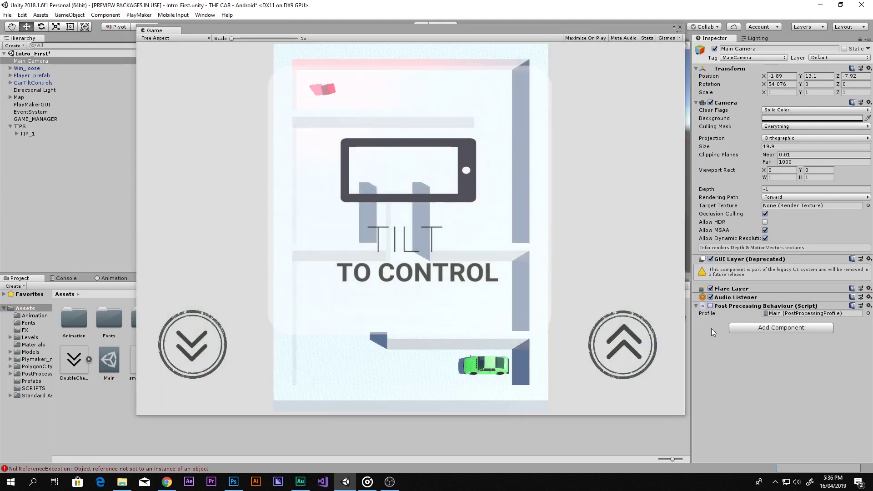
Deactivate the TIPS canvas object so its overlay no longer covers the level
click(20, 127)
click(714, 48)
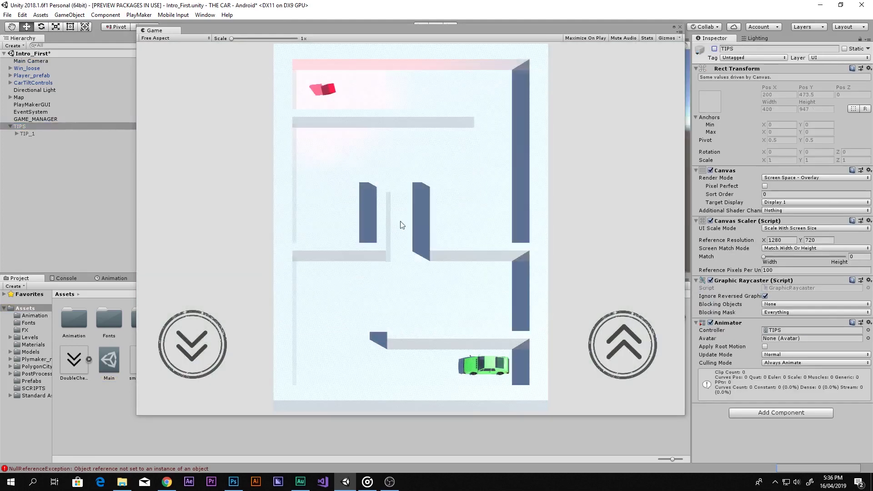
Re-enable Post Processing Behaviour on the Main Camera and collapse its Camera component
click(38, 61)
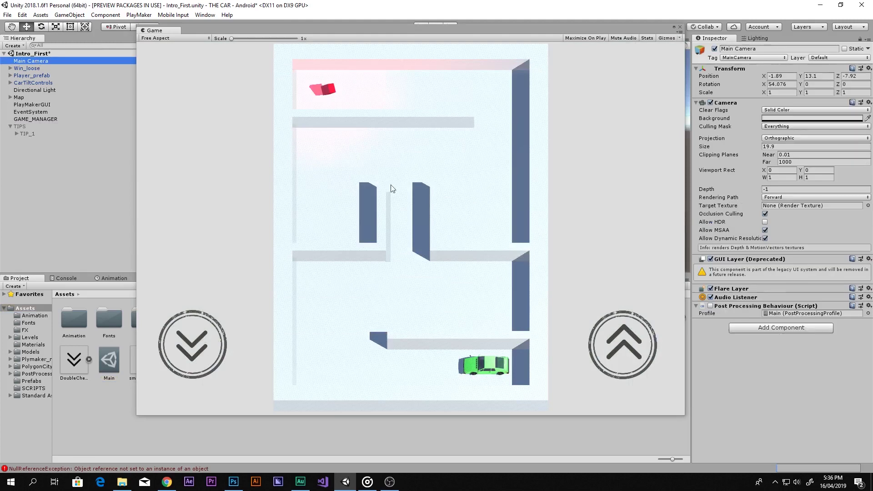
click(710, 306)
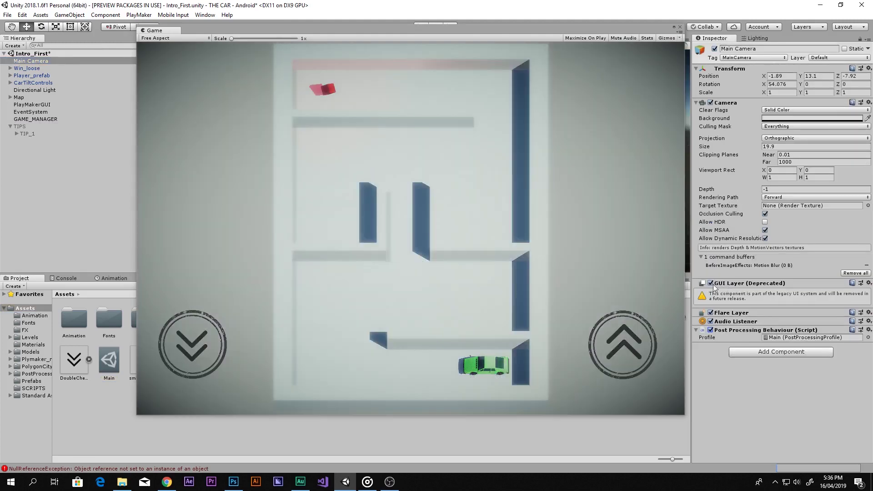
click(729, 102)
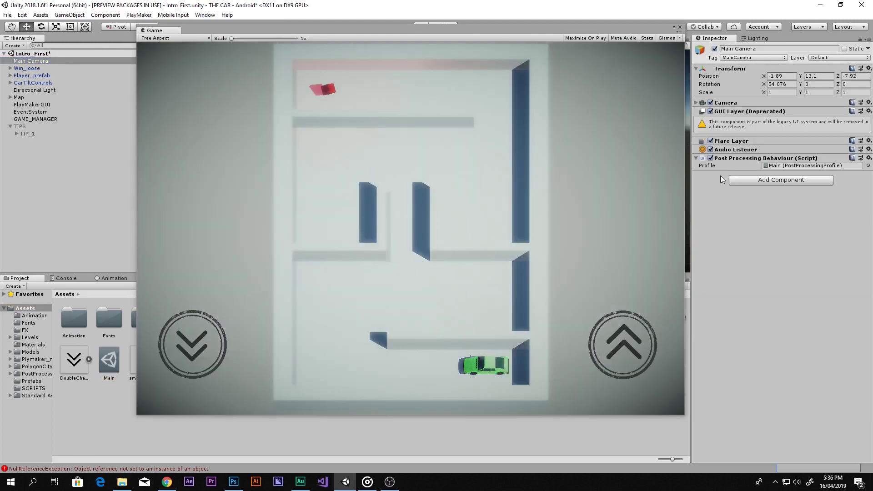
Switch the Main Camera's Post Processing Behaviour off and on repeatedly to compare the level's look, leaving it enabled
click(711, 159)
click(710, 158)
click(710, 158)
click(711, 159)
click(710, 159)
click(710, 159)
click(710, 158)
click(710, 158)
click(710, 158)
click(710, 158)
Open the Main post-processing profile's settings and compare the Game view with Vignette off and on
click(119, 357)
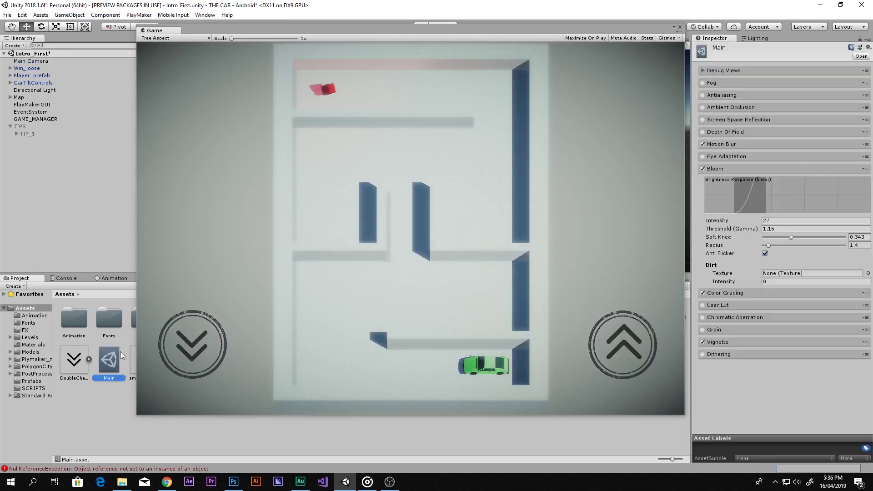
click(728, 169)
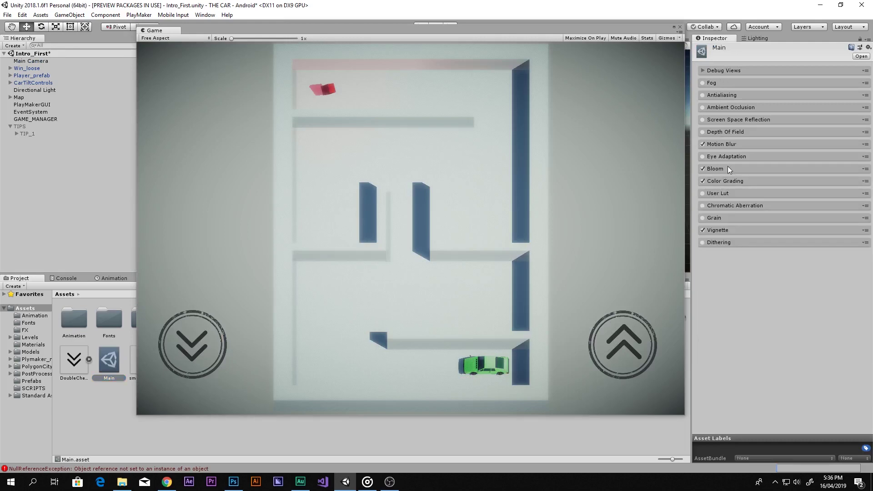
click(703, 230)
click(703, 230)
Switch the profile's Color Grading off and on repeatedly to compare the colours, leaving it enabled
click(702, 181)
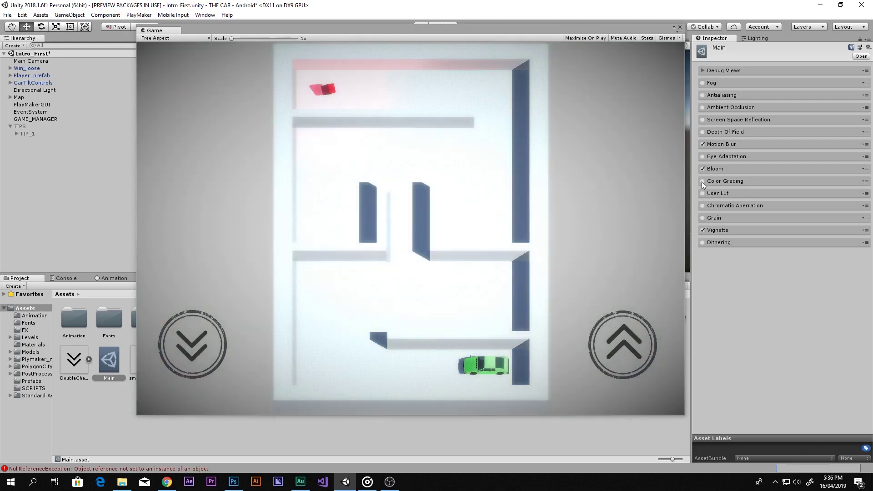
click(703, 182)
click(702, 181)
click(702, 182)
click(702, 181)
click(702, 181)
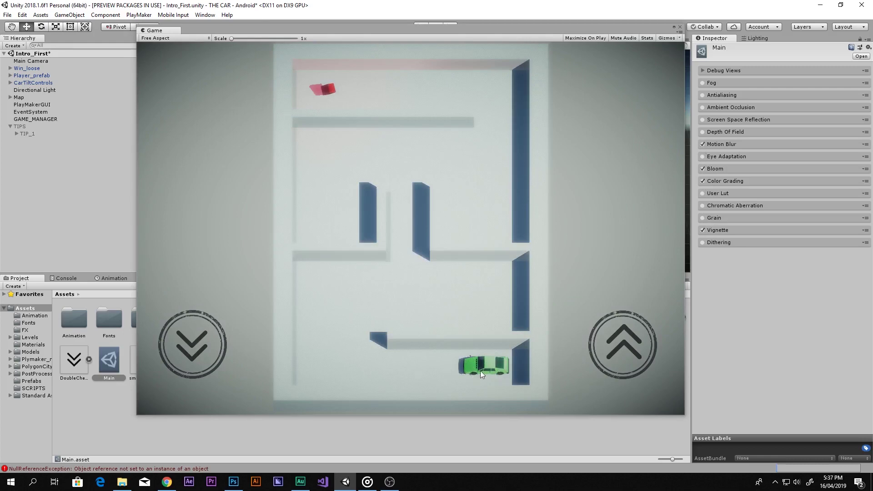
Switch the profile's Bloom effect off and on to compare the Game view, leaving it enabled
click(703, 170)
click(702, 169)
click(702, 170)
click(703, 170)
Enable Antialiasing in the Main profile with the Extreme Performance preset and inspect the green car's edges up close
click(711, 94)
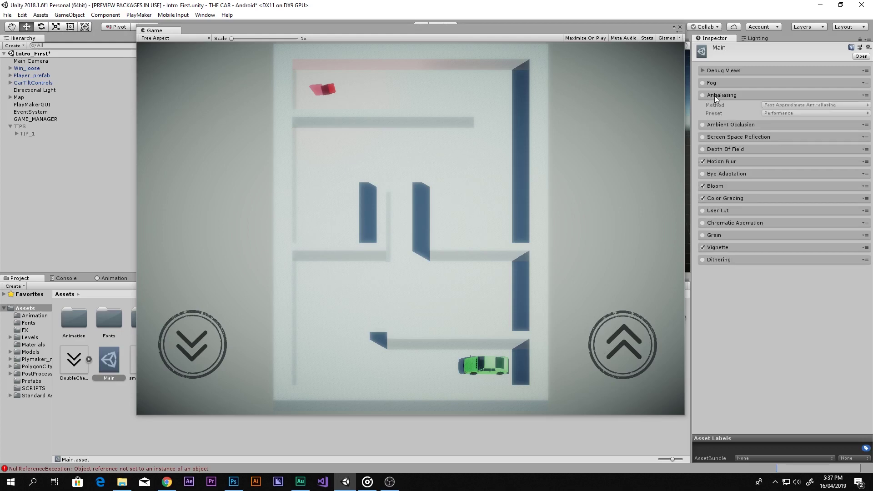
click(703, 96)
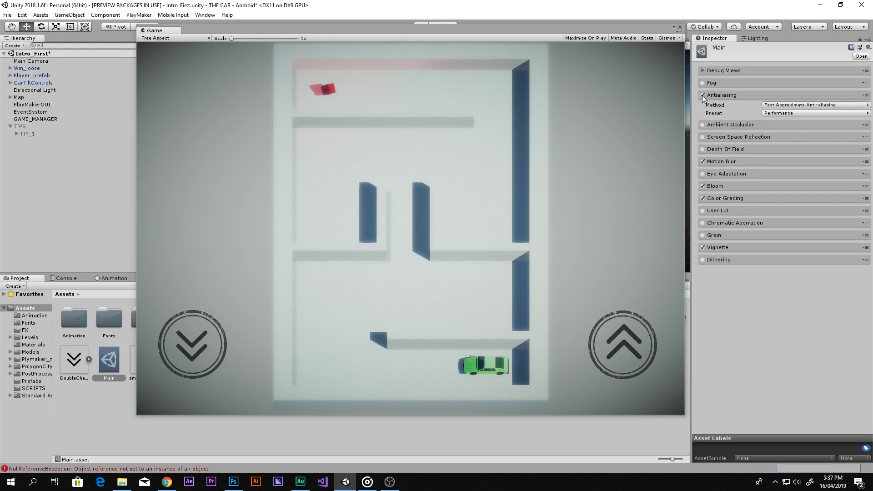
click(790, 113)
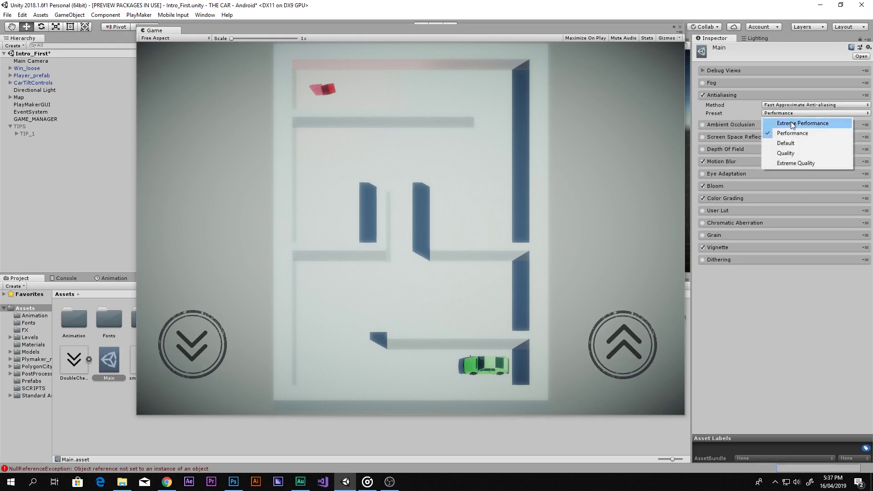
click(793, 123)
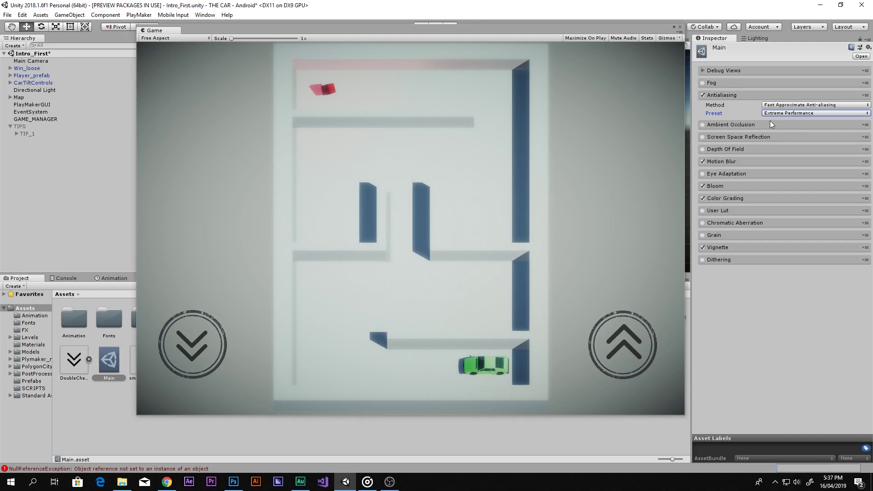
scroll(473, 377, up, 10)
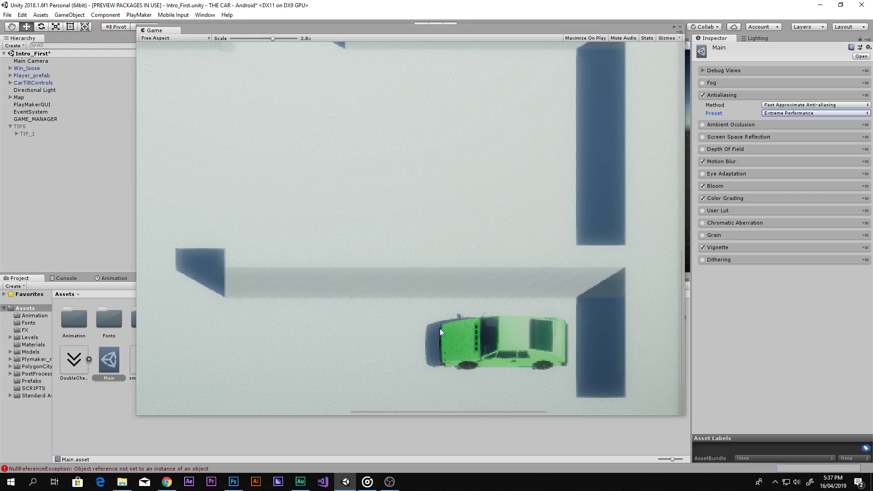
scroll(445, 333, down, 10)
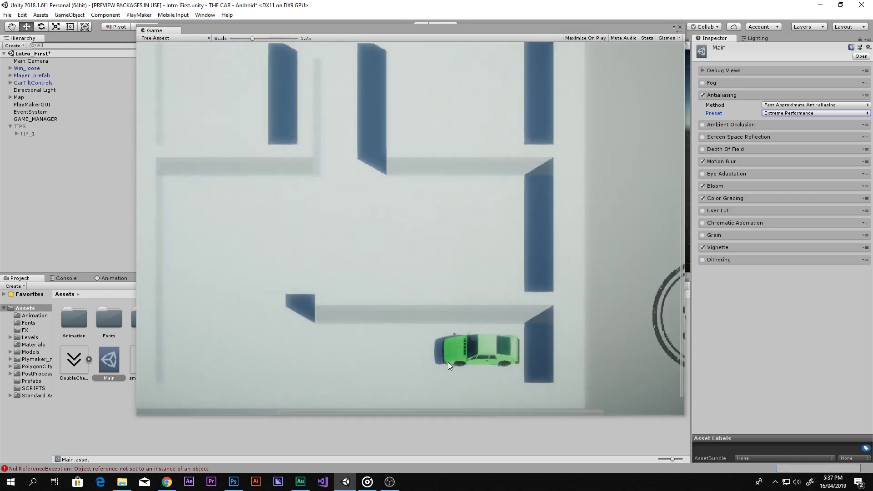
Try Temporal Anti-aliasing as the antialiasing method and return to Fast Approximate Anti-aliasing
click(782, 105)
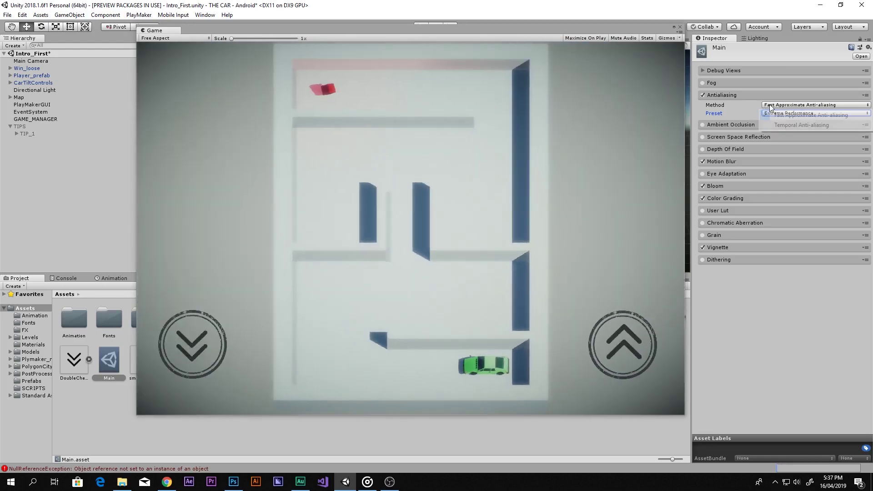
click(784, 125)
click(782, 106)
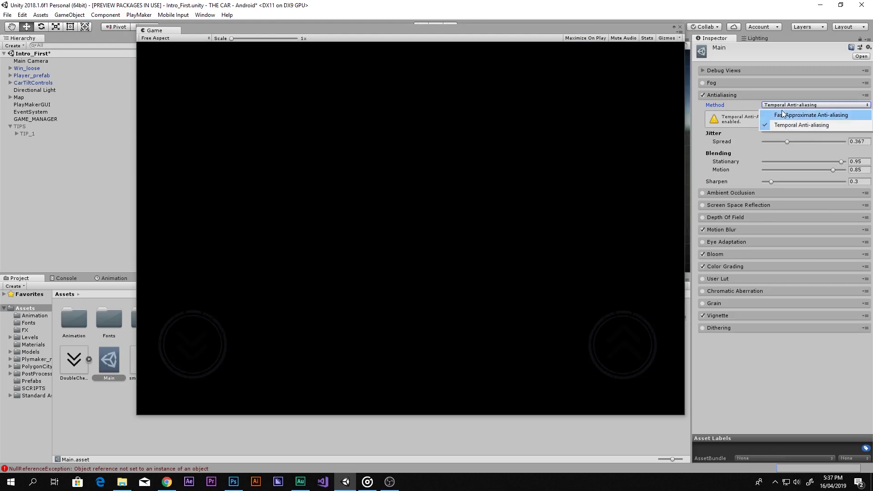
click(784, 115)
Try the Extreme Quality preset for Fast Approximate Anti-aliasing
click(789, 113)
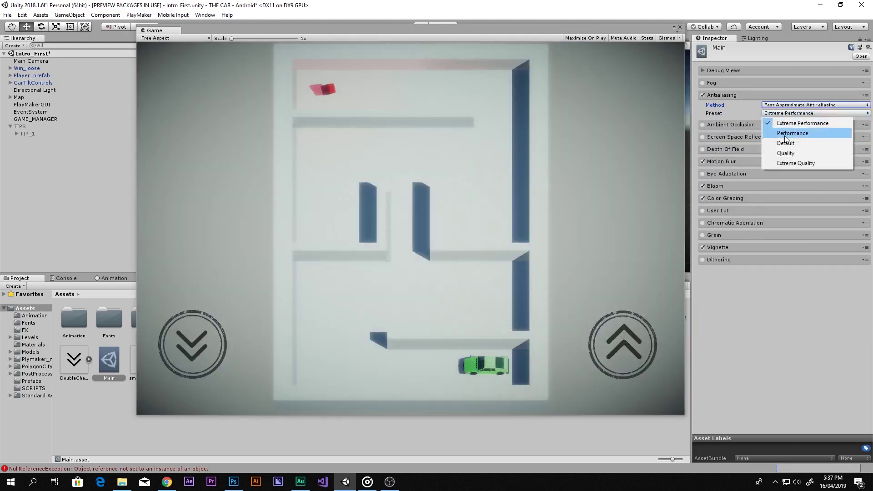
click(791, 163)
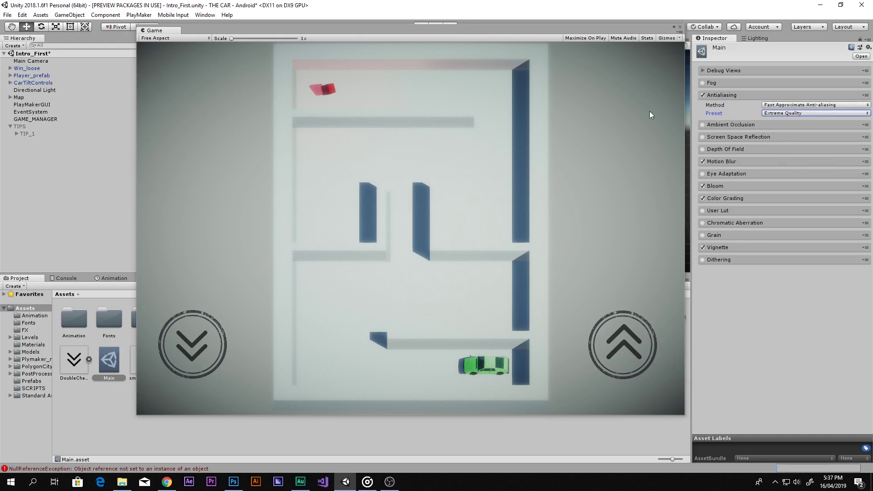
Set the antialiasing preset to Extreme Performance and turn Antialiasing off in the Main profile
click(790, 114)
click(790, 120)
click(703, 96)
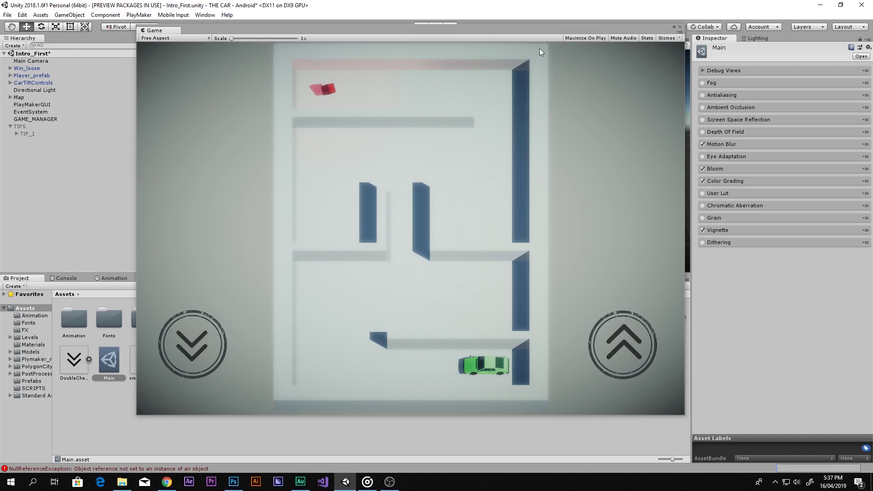
Clear the asset selection and dock the floating Game view beside the Scene, Asset Store and Animator views
drag(536, 30, 545, 48)
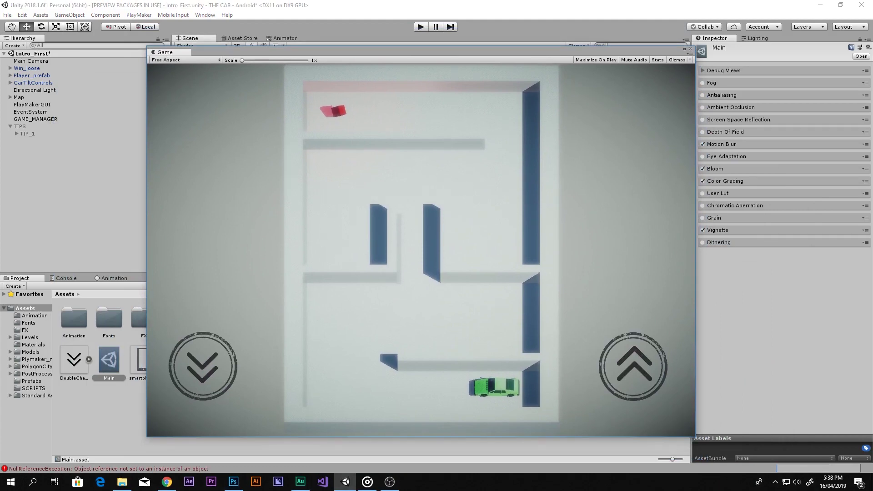
click(113, 402)
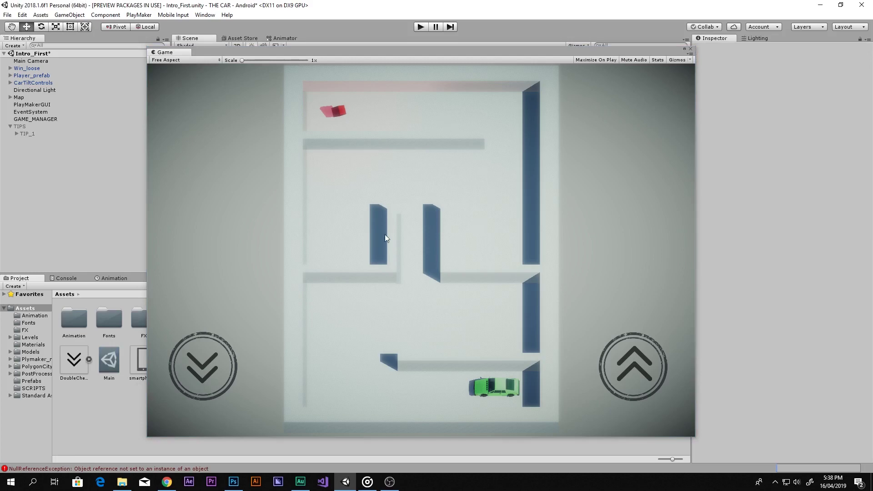
click(691, 50)
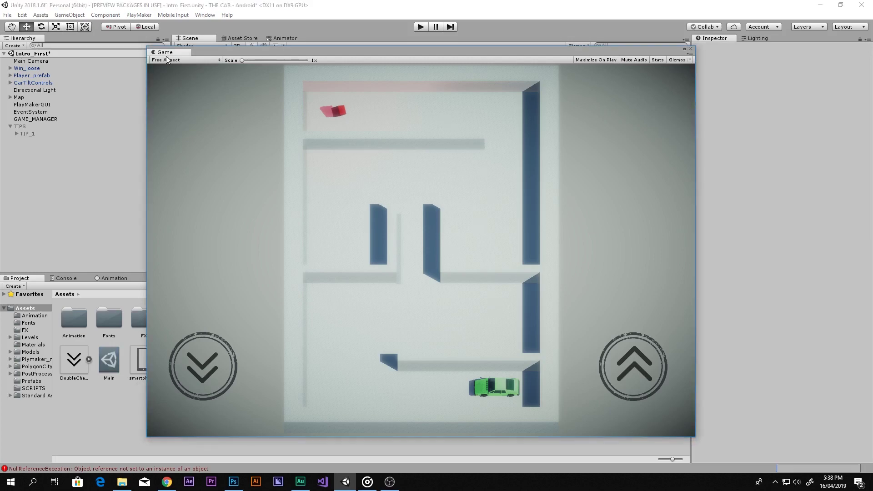
drag(167, 54, 317, 40)
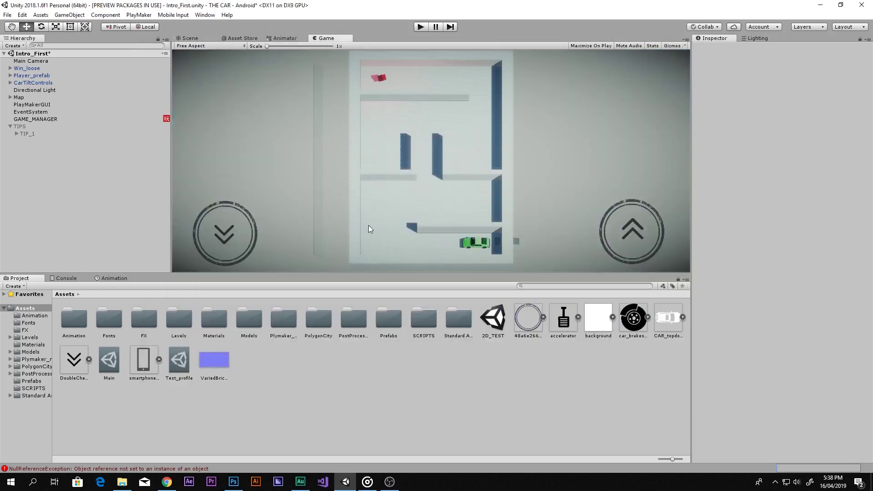
key(shift+space)
key(shift+space)
Open the Intro_level scene from the Levels folder and the intro scene after it to review the levels
double_click(179, 319)
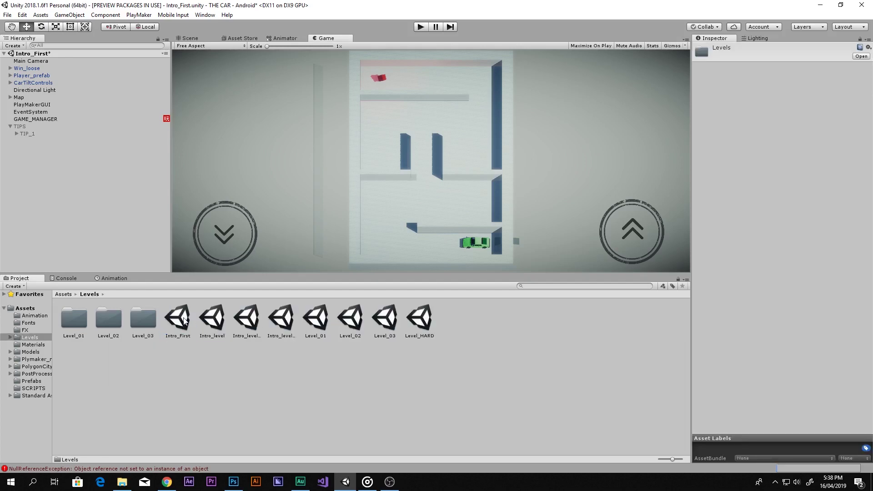
double_click(212, 319)
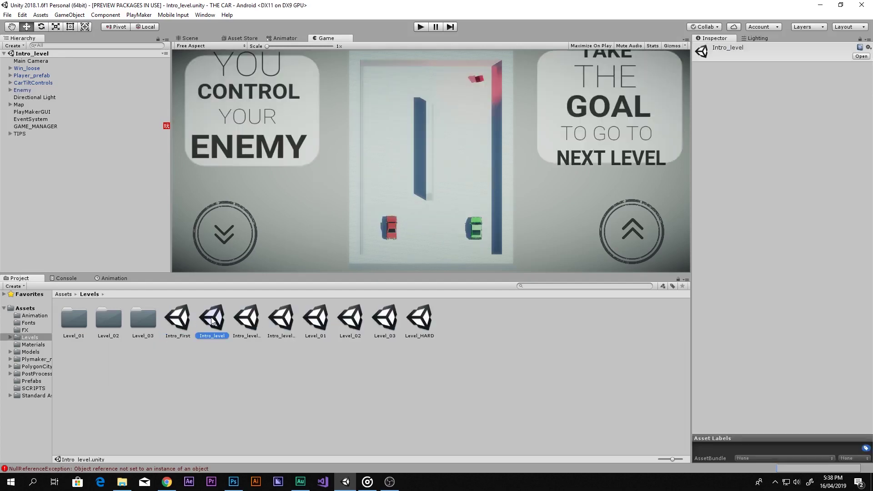
double_click(246, 318)
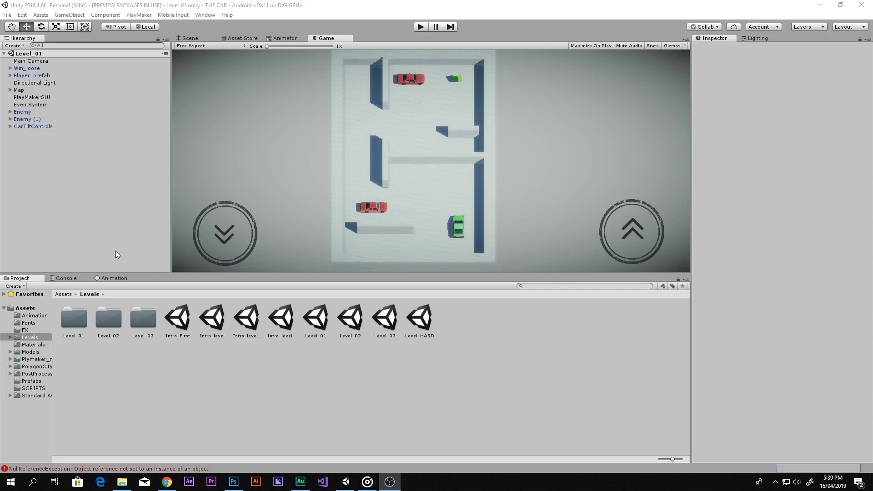
Switch the Main Camera's Post Processing Behaviour off and back on in Level_01 to compare the look, and clear the selection
click(53, 61)
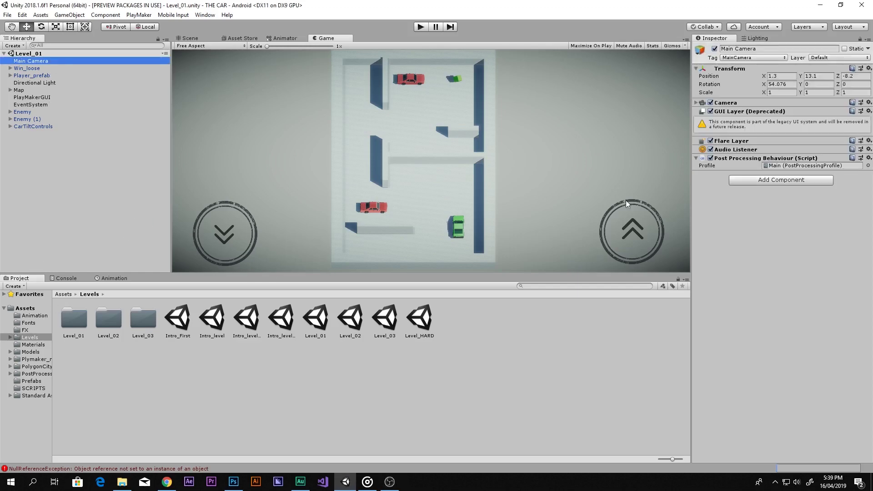
click(711, 157)
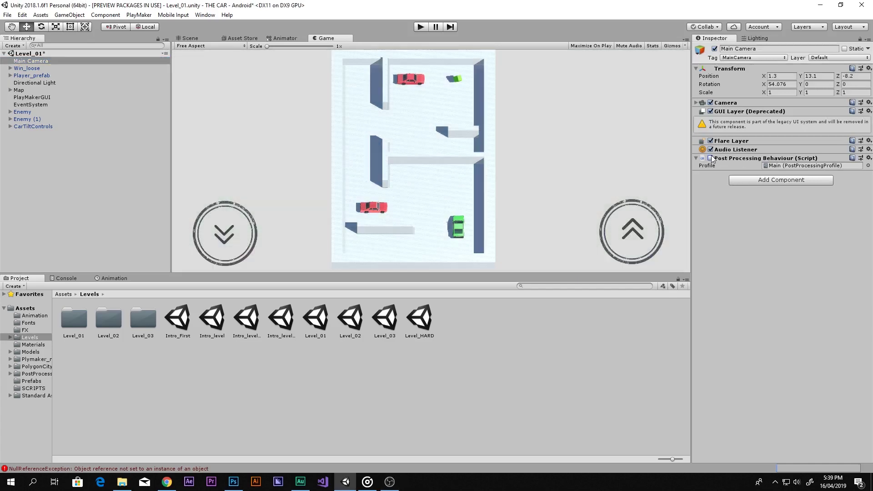
click(712, 157)
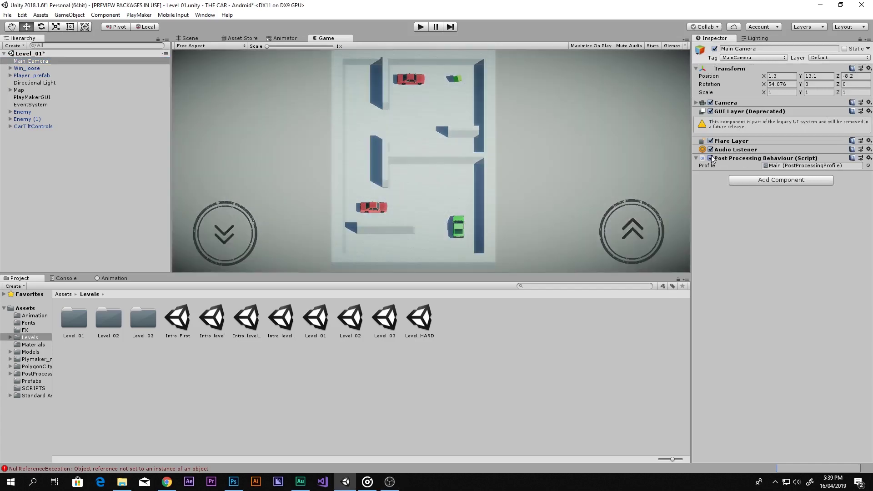
click(475, 349)
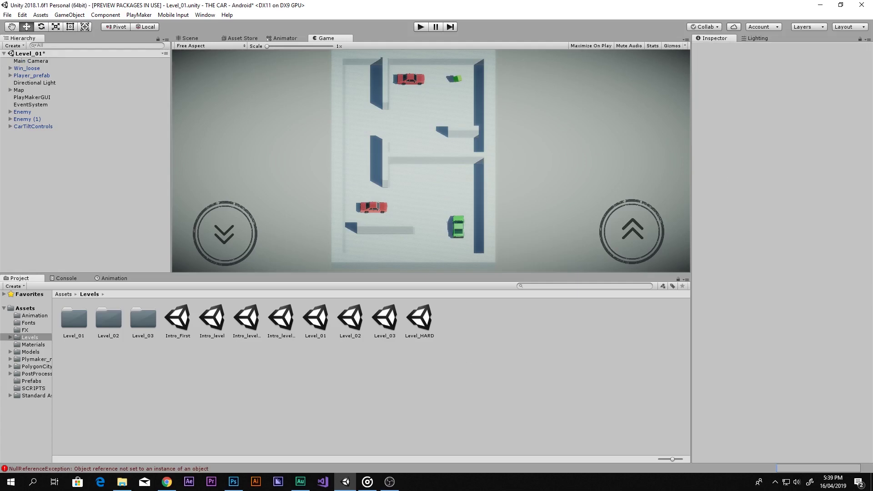